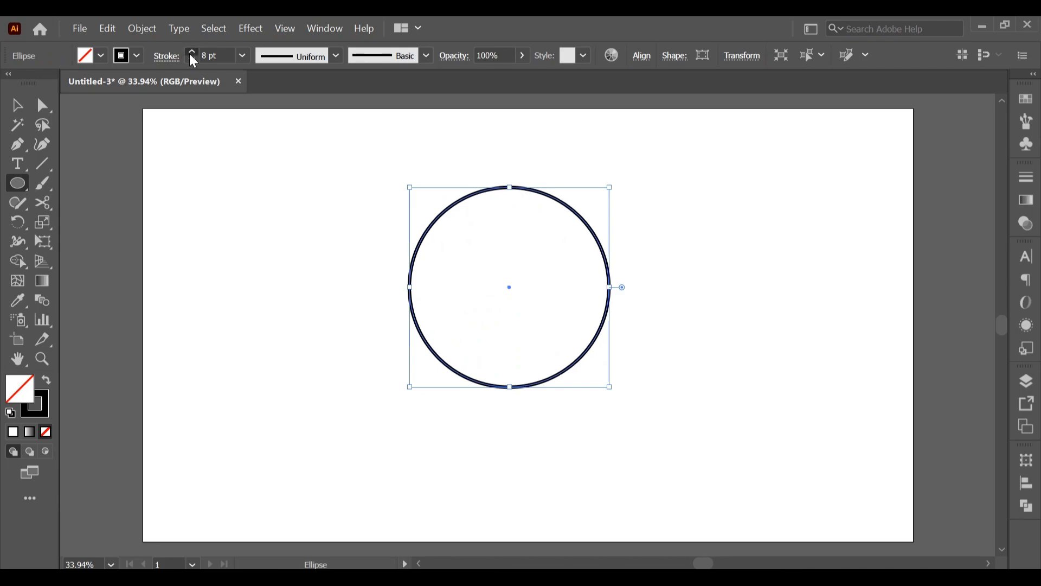
click(191, 52)
Set the circle's stroke to 10 pt and cut its path at all four anchor points with the Scissors tool
click(191, 53)
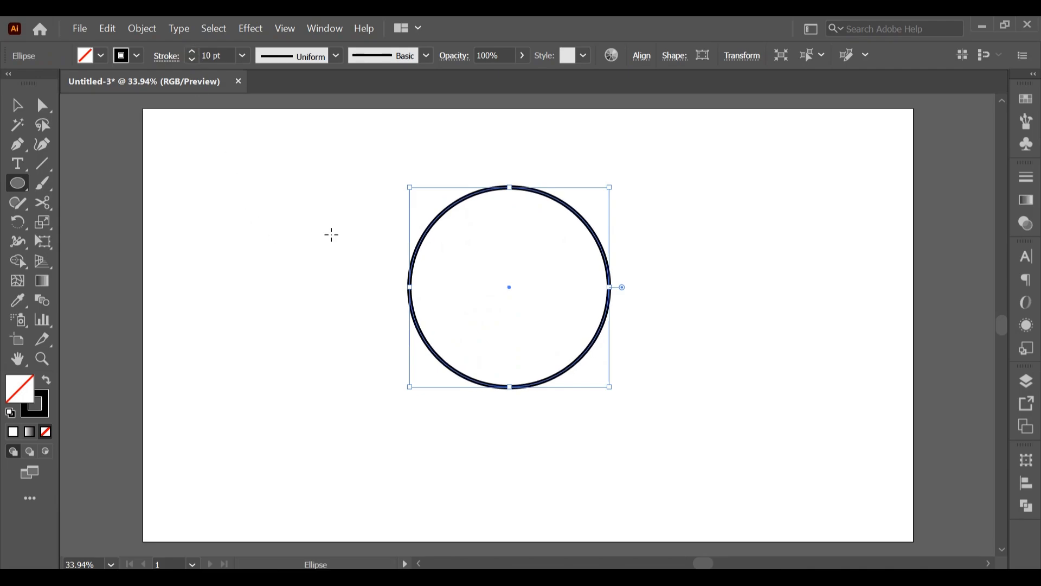
click(45, 208)
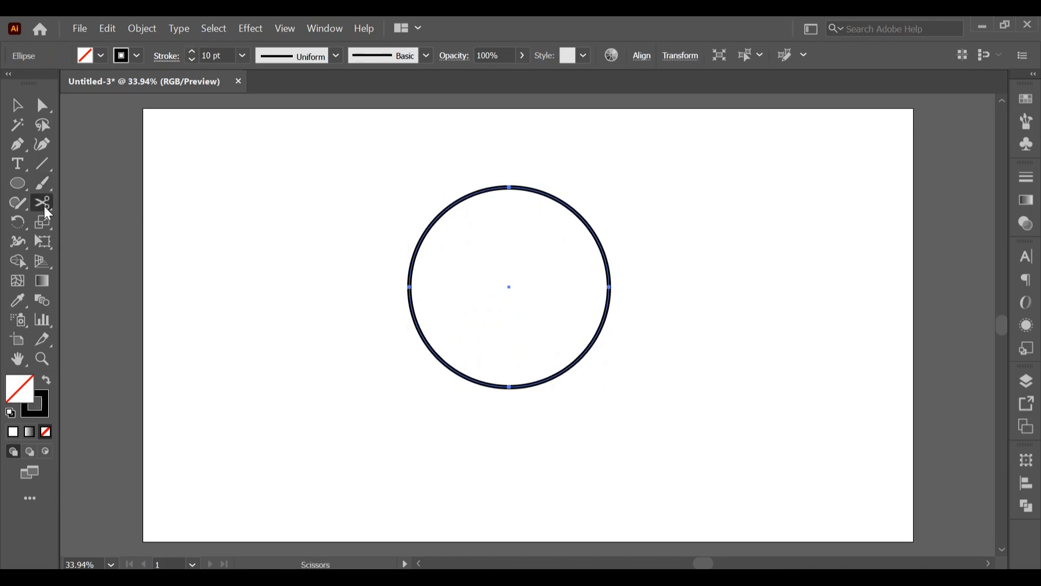
click(509, 186)
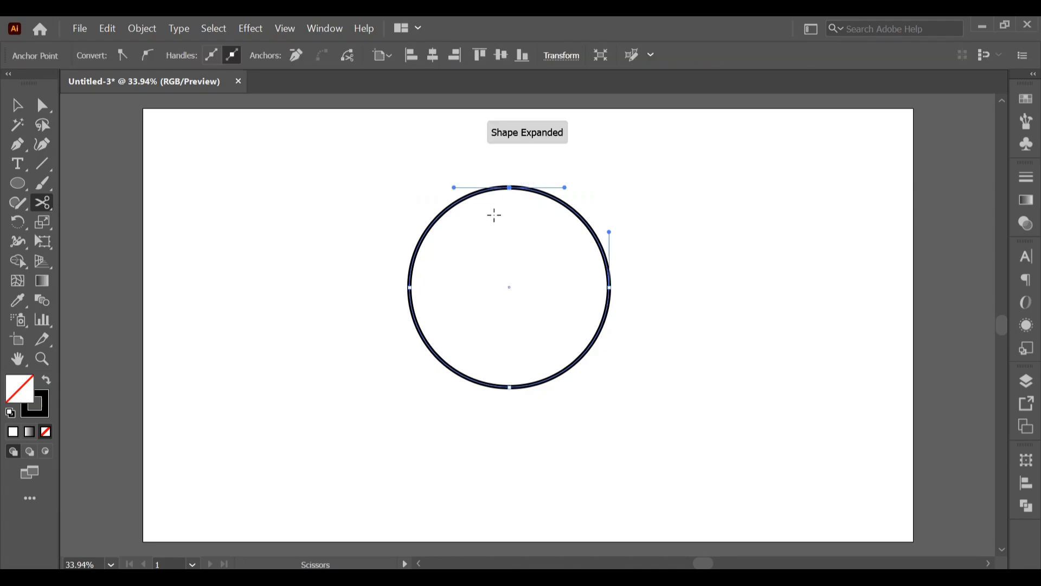
click(409, 287)
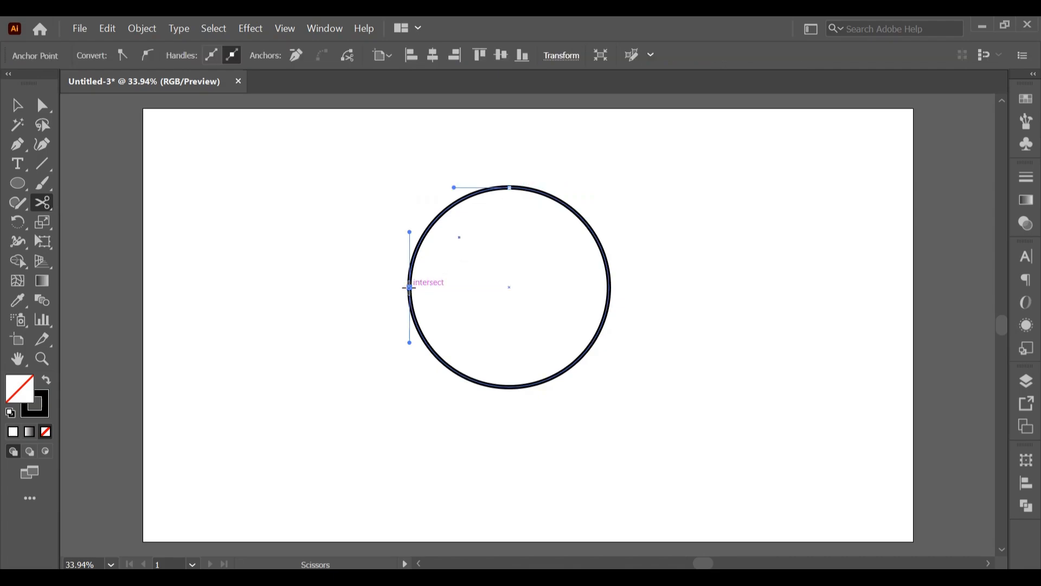
click(510, 390)
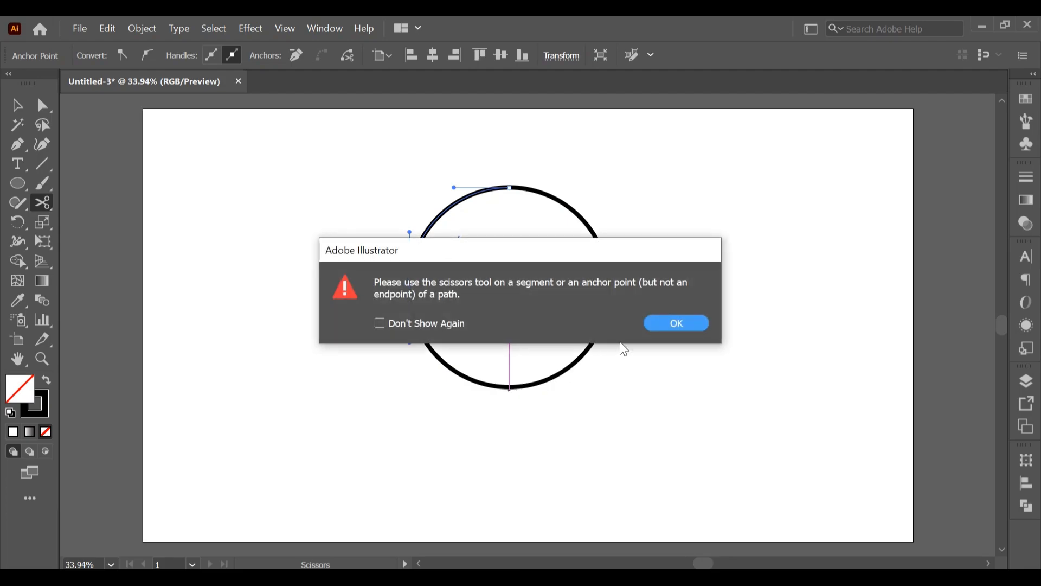
click(675, 323)
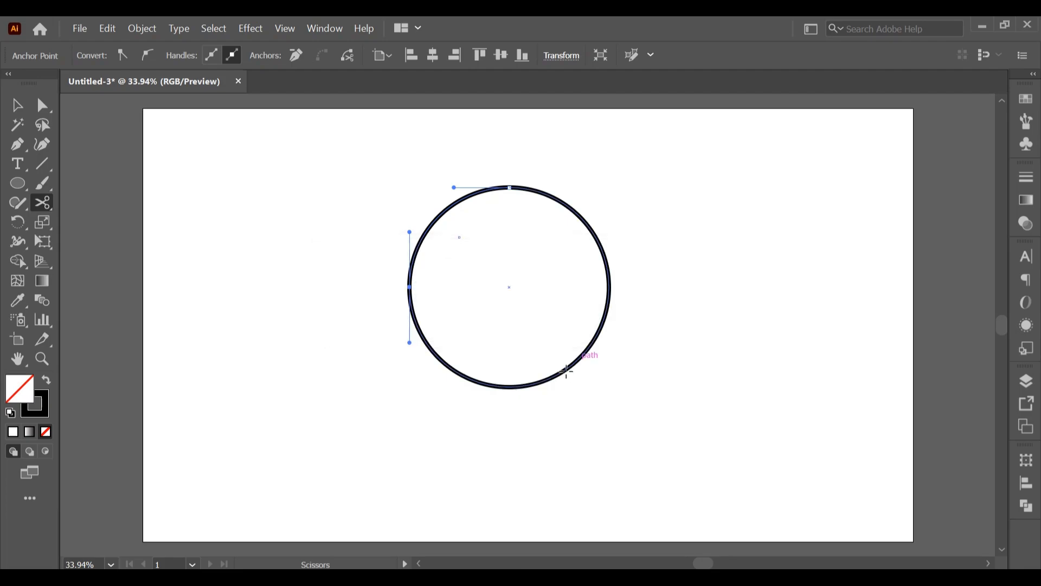
click(509, 387)
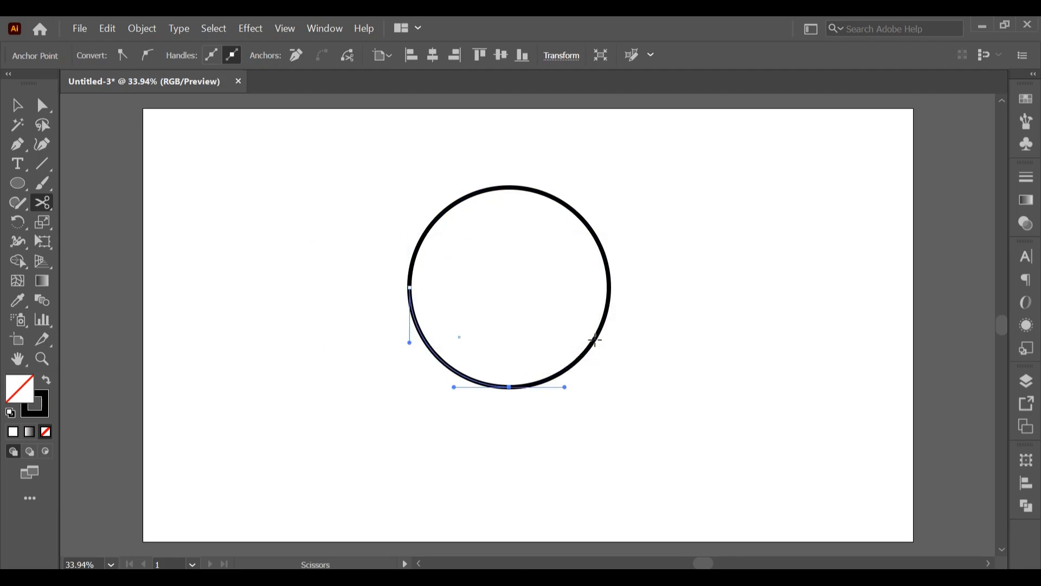
click(610, 287)
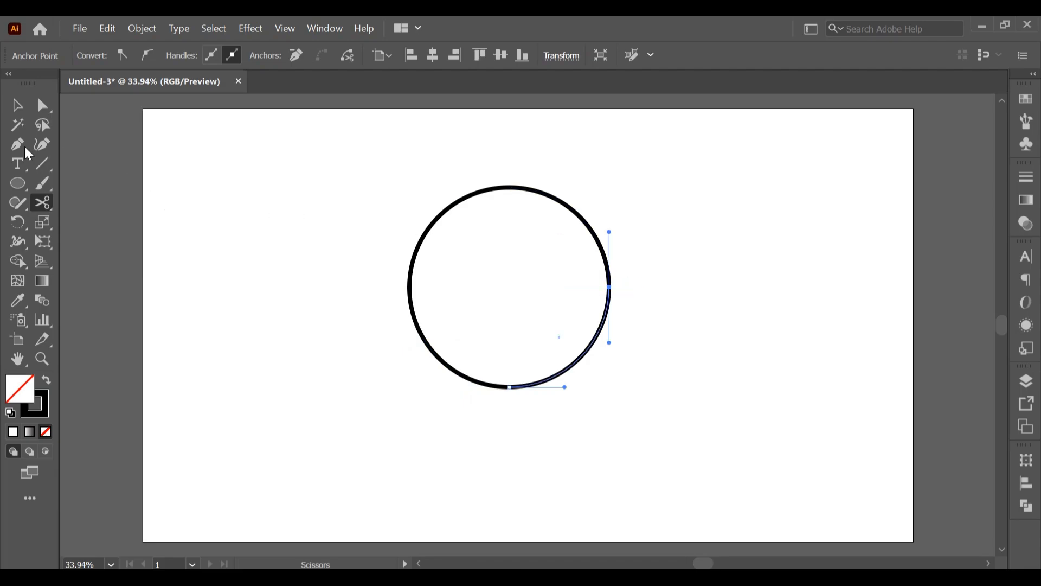
Select all four quarter arcs and apply the tapered width profile that narrows to a point at one end
click(17, 105)
click(258, 204)
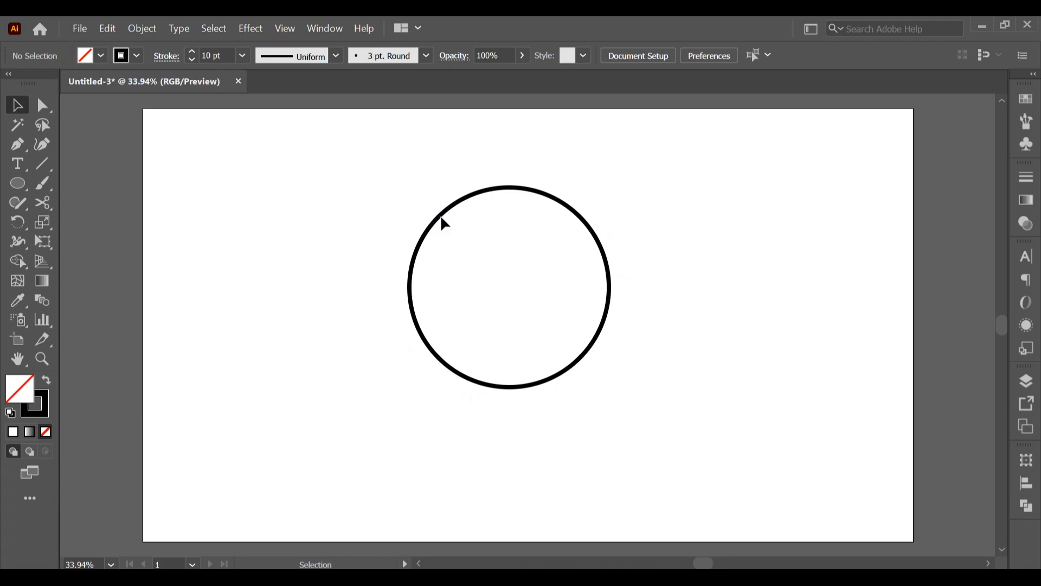
drag(368, 159, 664, 436)
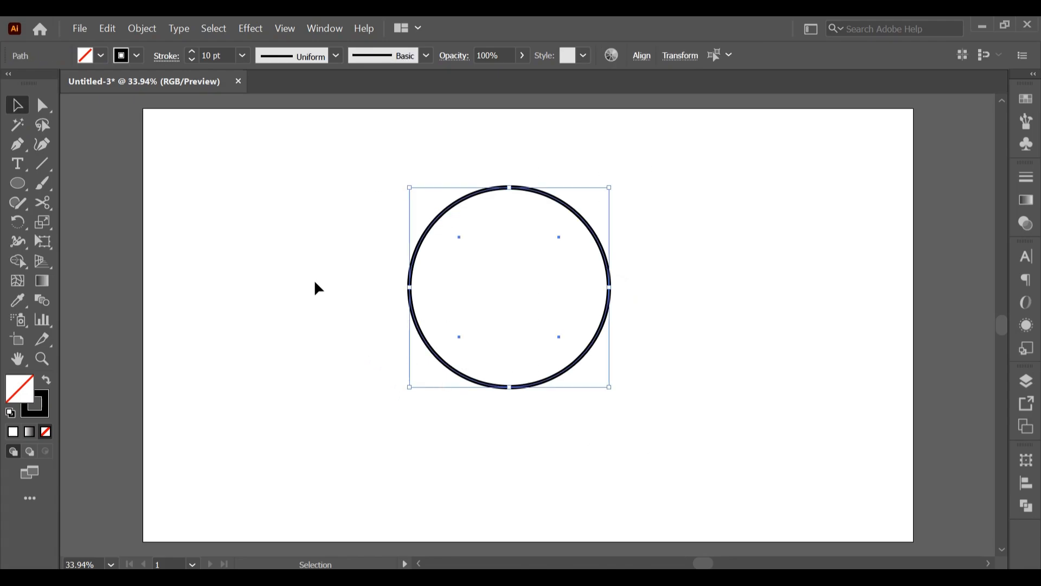
click(426, 57)
click(426, 57)
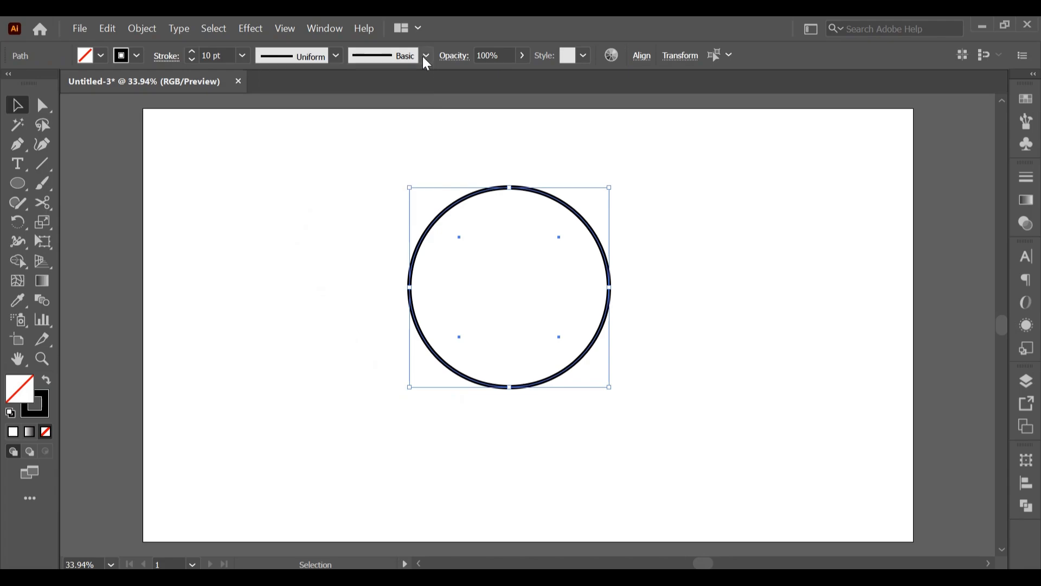
click(336, 56)
click(289, 192)
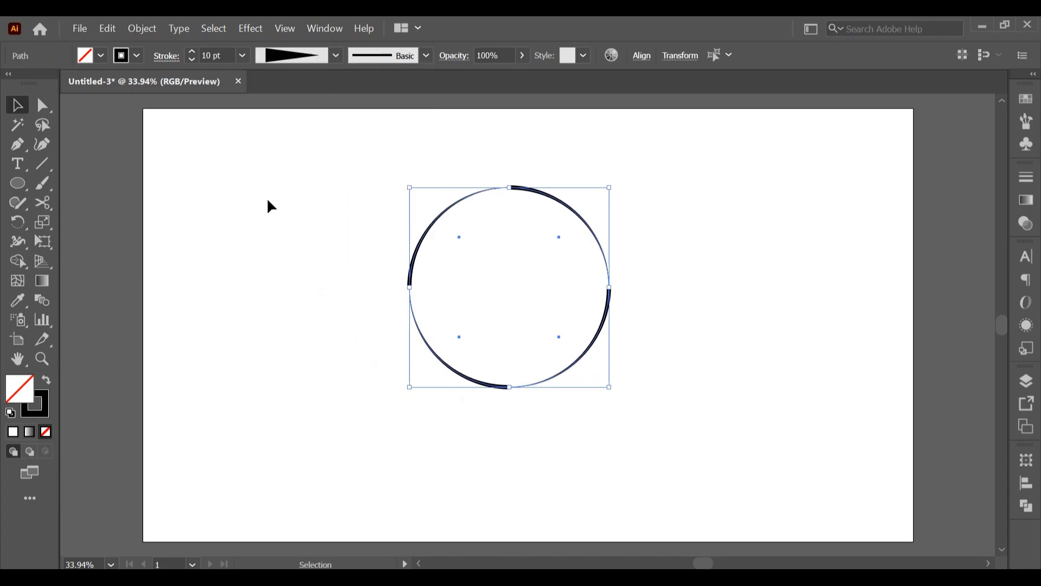
Give the arcs a projecting cap and a dashed line with a 3 pt dash and 28 pt gap
click(169, 62)
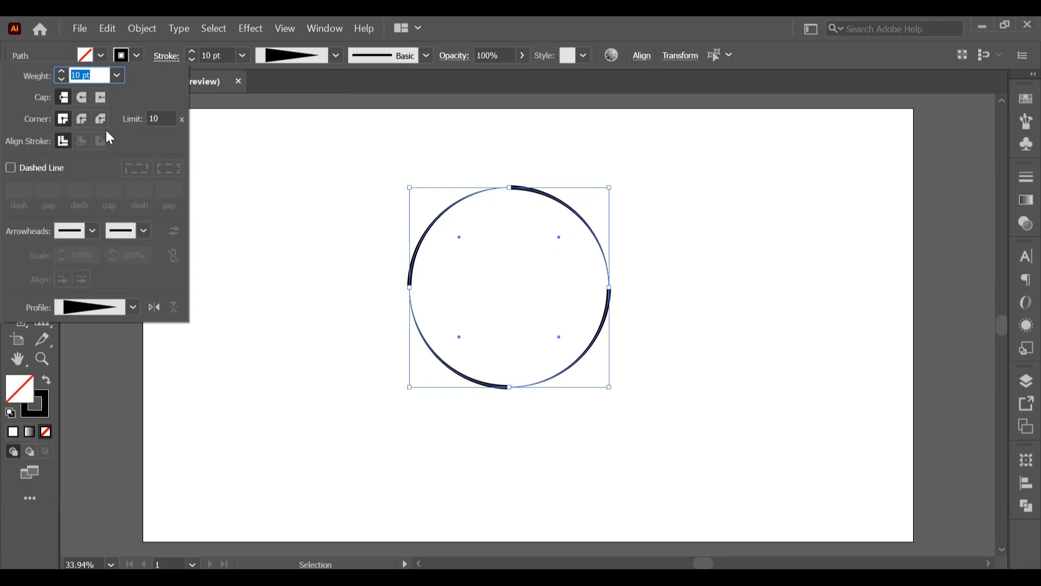
click(96, 99)
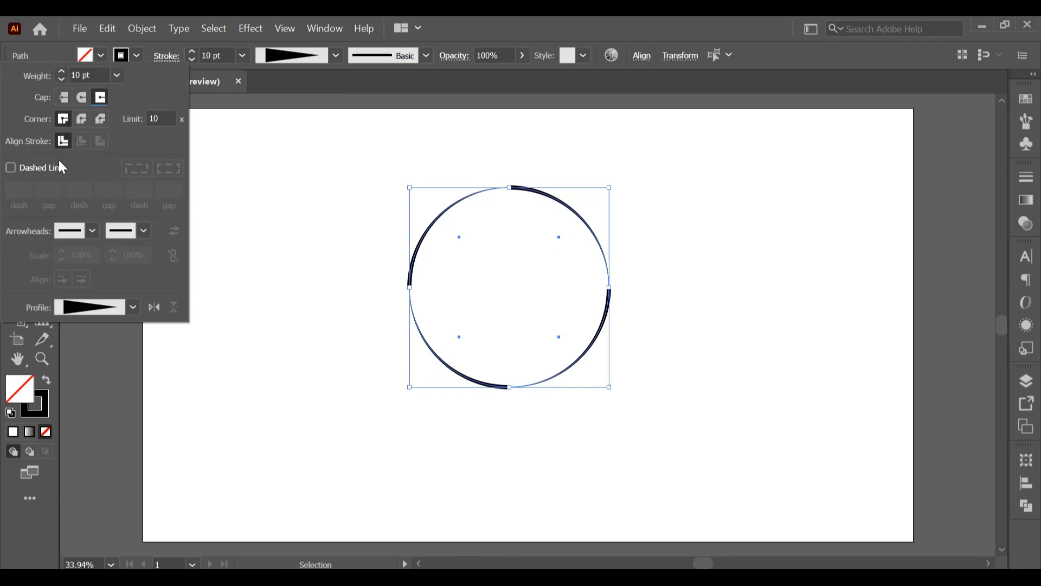
click(16, 170)
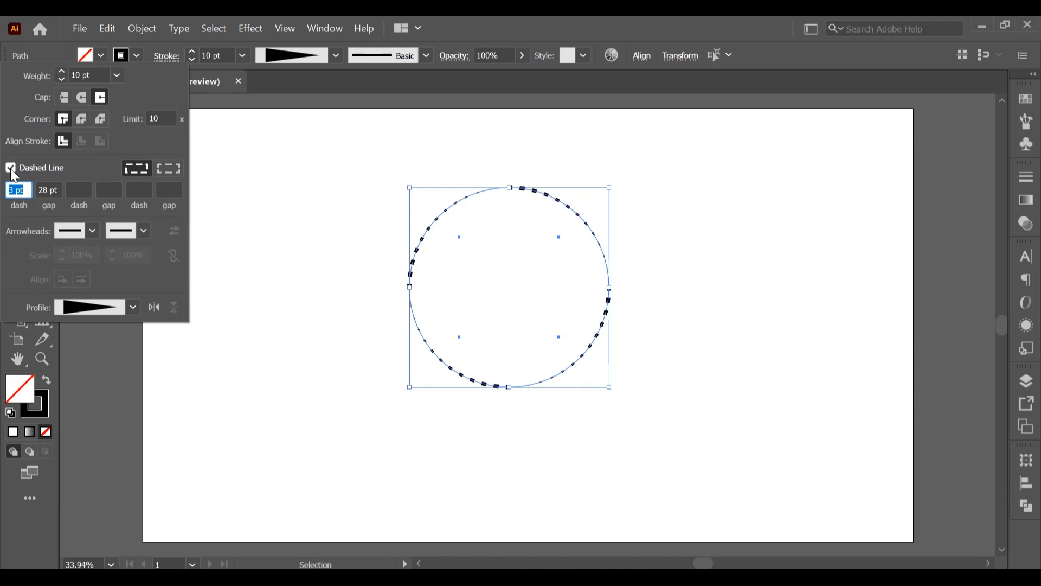
click(43, 190)
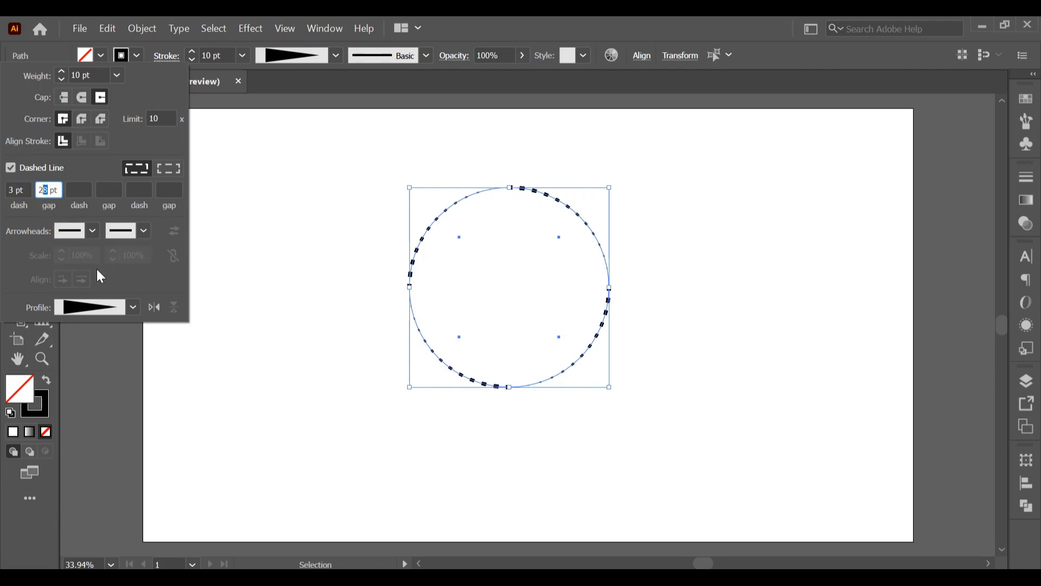
click(49, 190)
drag(50, 192, 36, 193)
Increase the stroke weight of the four dashed arcs to 23 pt and deselect them
click(61, 72)
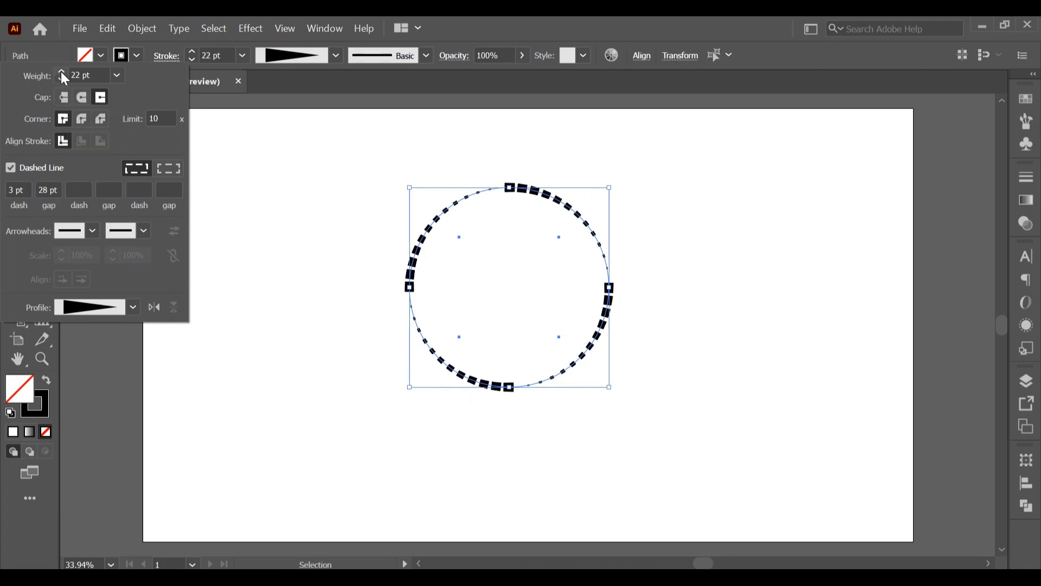
click(61, 73)
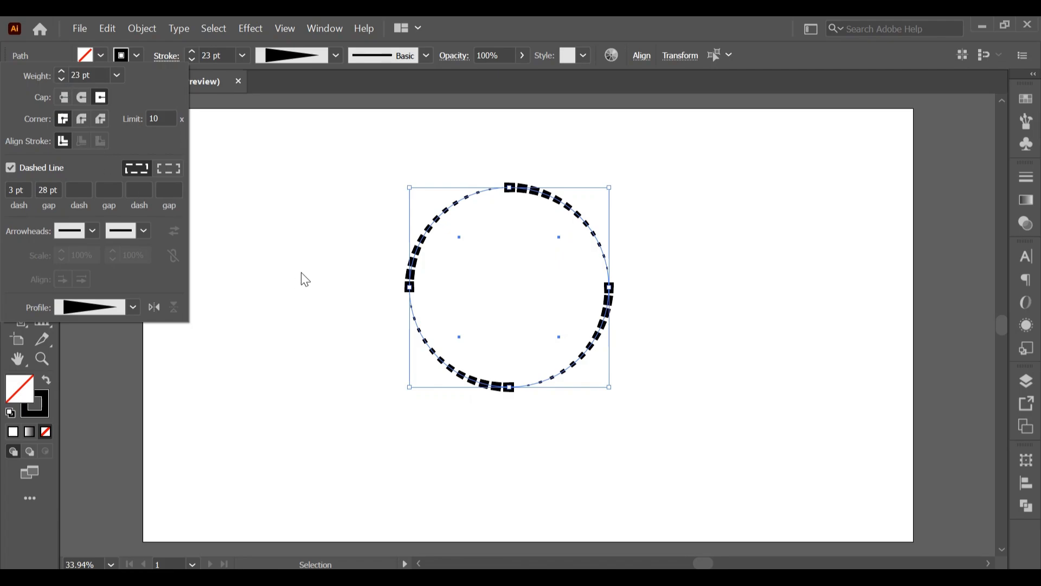
click(311, 225)
click(355, 242)
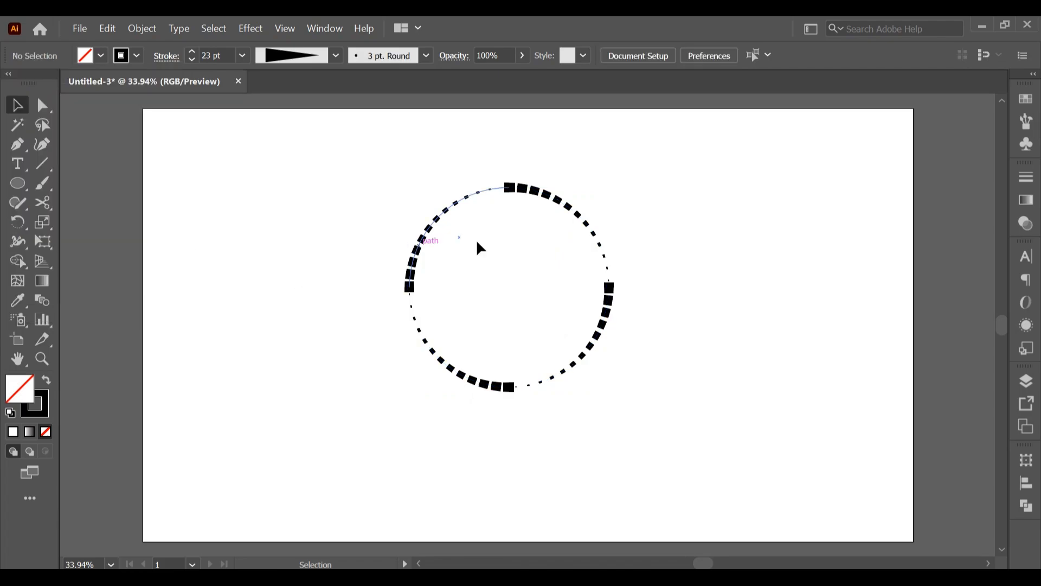
Apply a round cap to the upper-right and lower-left arcs of the circle
click(553, 199)
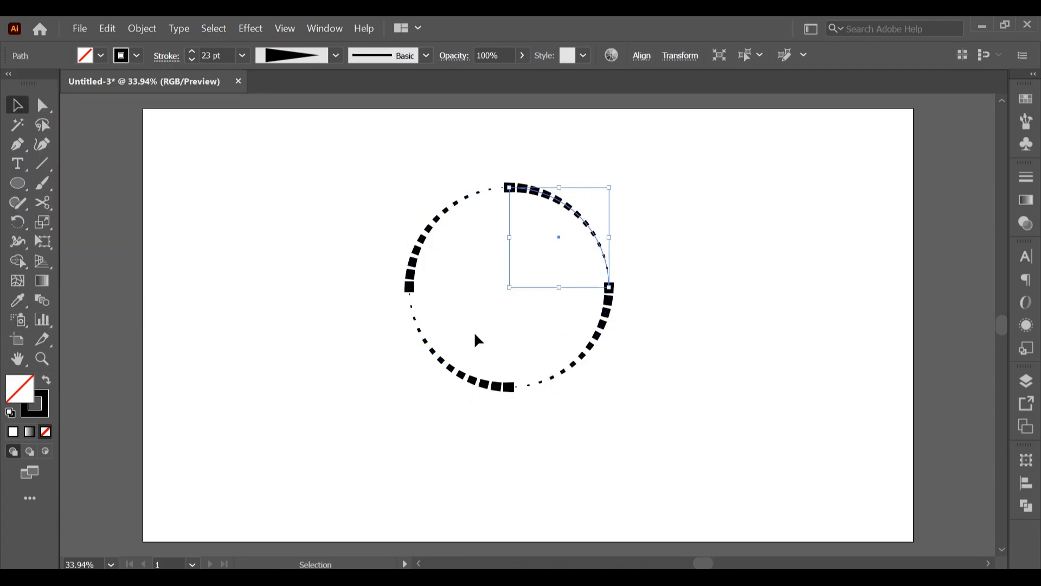
shift+click(447, 364)
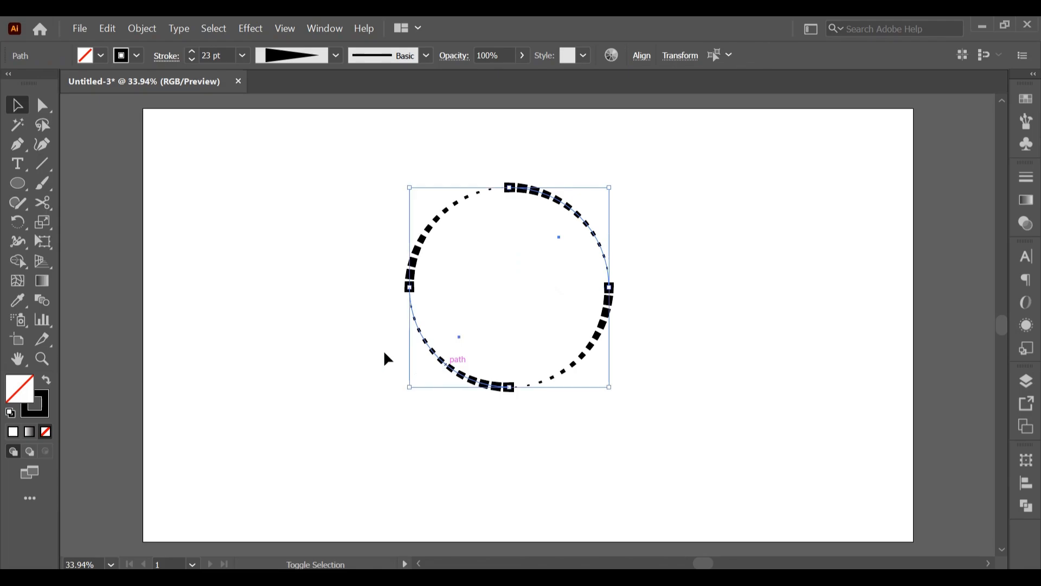
click(165, 56)
click(82, 99)
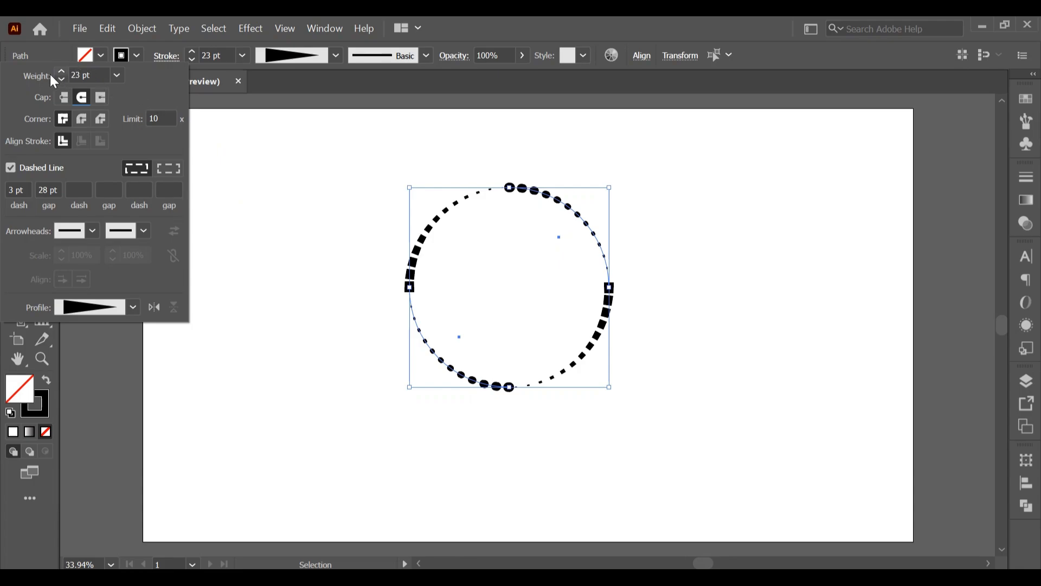
click(289, 180)
click(324, 150)
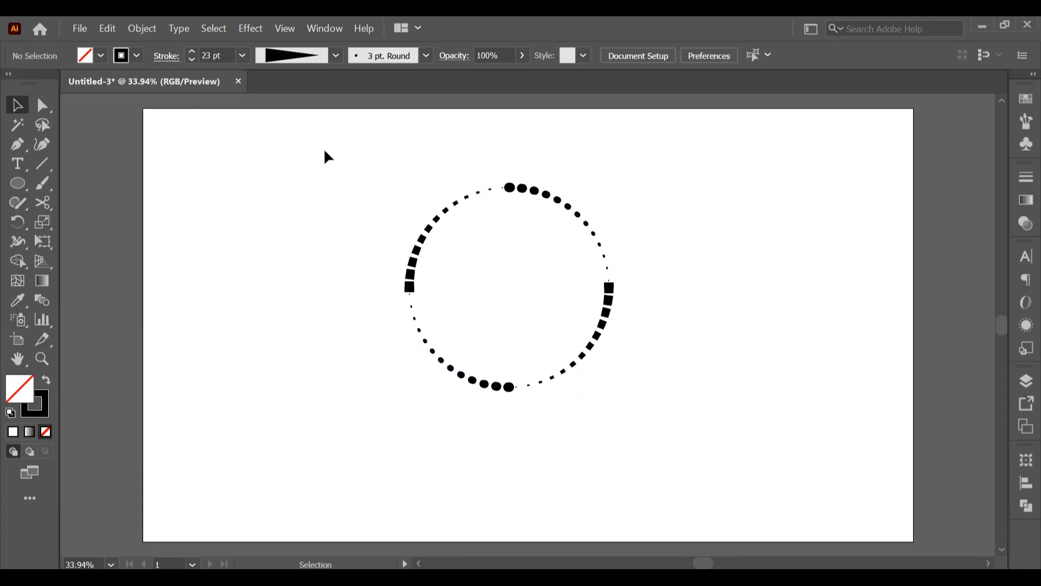
Set the upper-left arc's stroke to cyan with no fill
mouse_move(325, 150)
mouse_down()
mouse_move(396, 299)
mouse_move(611, 447)
mouse_move(693, 433)
mouse_up()
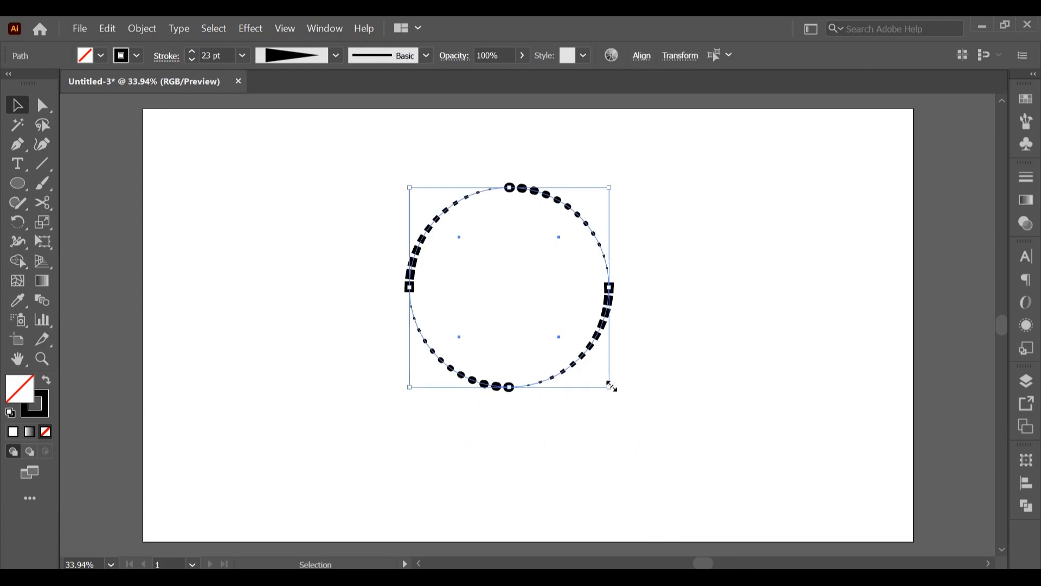
click(517, 230)
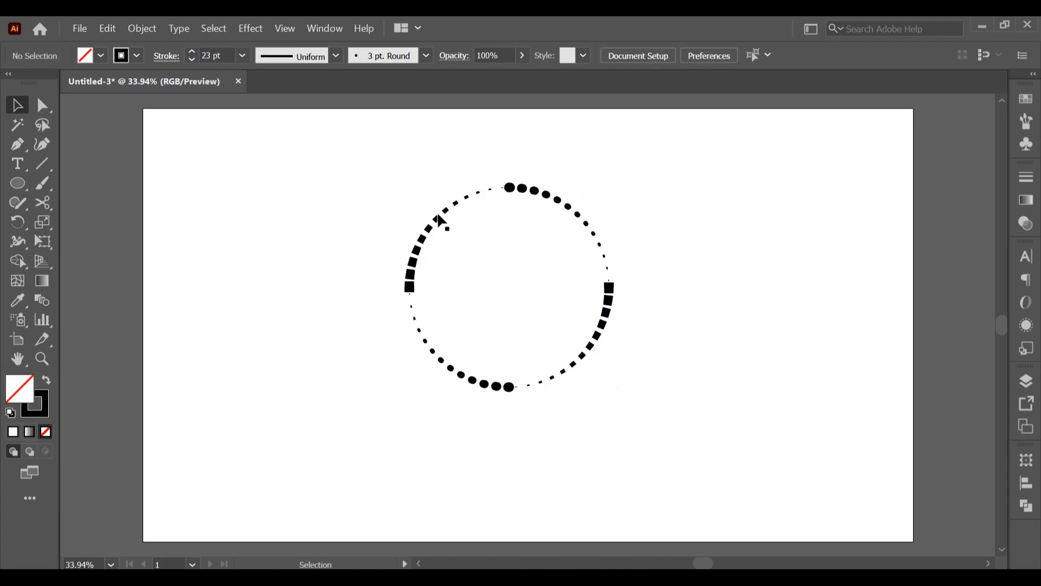
click(437, 216)
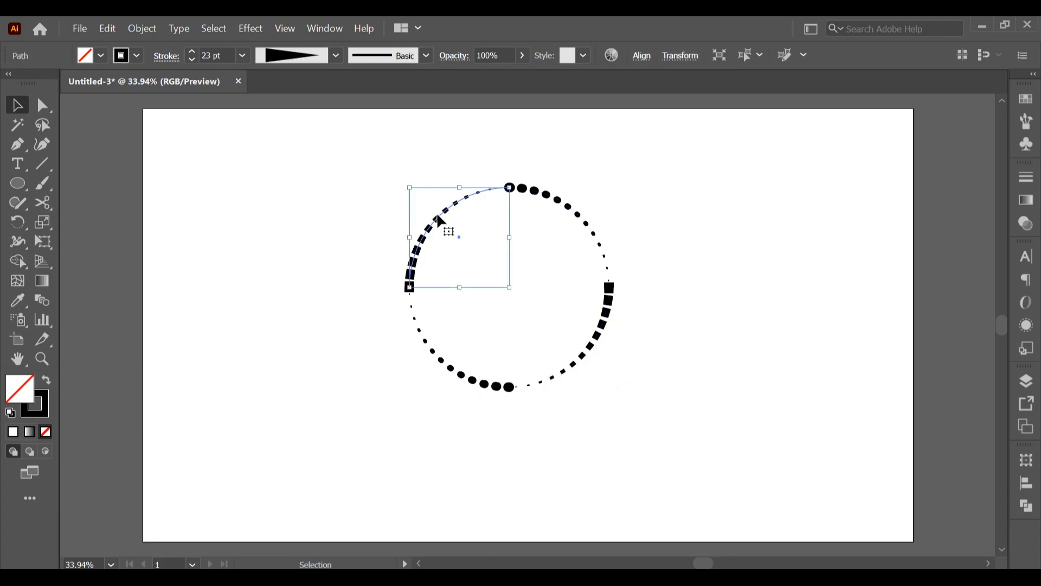
click(1020, 100)
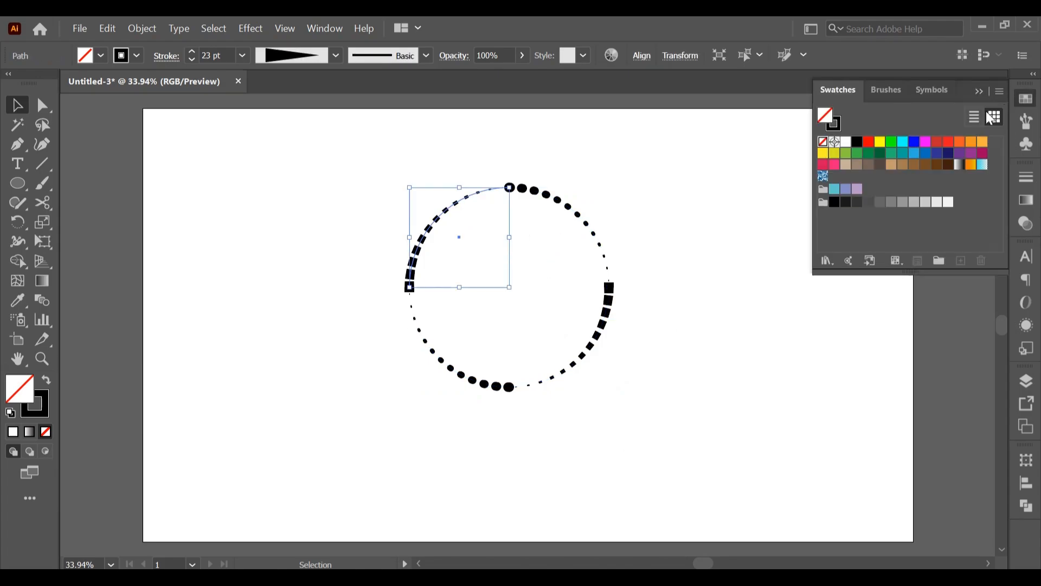
click(903, 144)
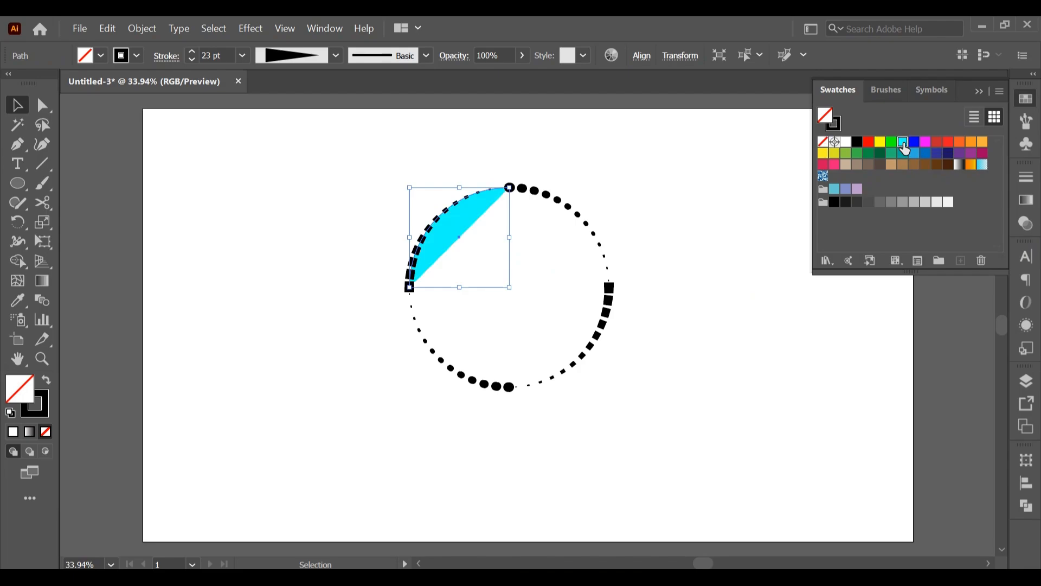
click(824, 142)
click(837, 126)
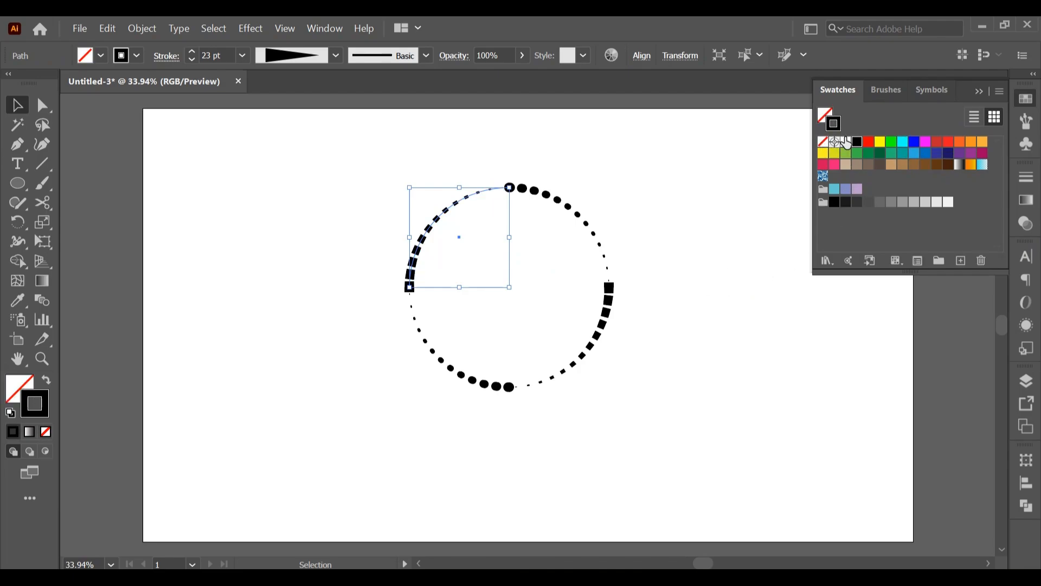
click(902, 142)
Set the lower-right arc's stroke to green and the upper-right arc's stroke to red
click(606, 313)
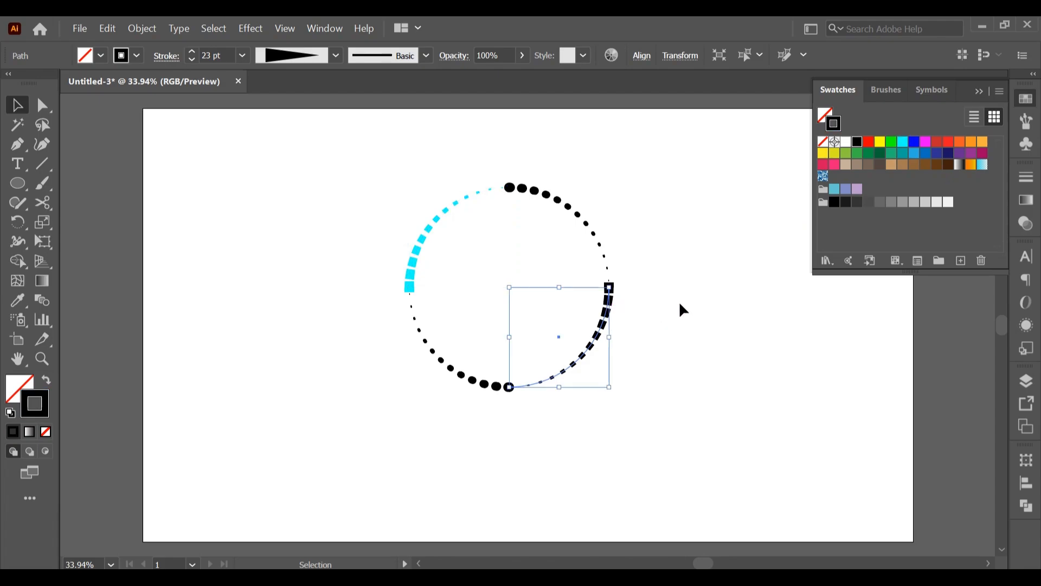
click(891, 142)
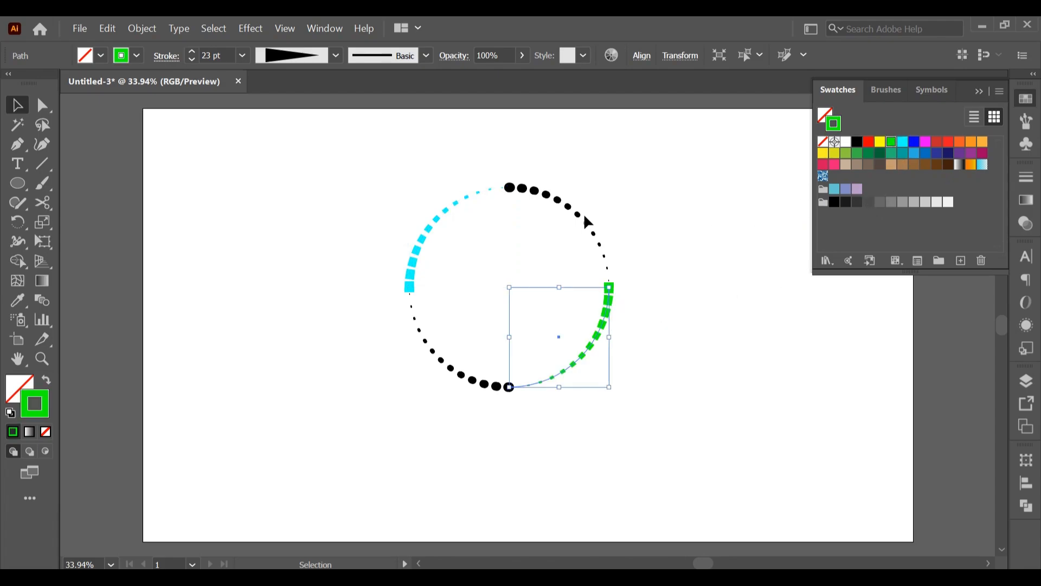
click(564, 207)
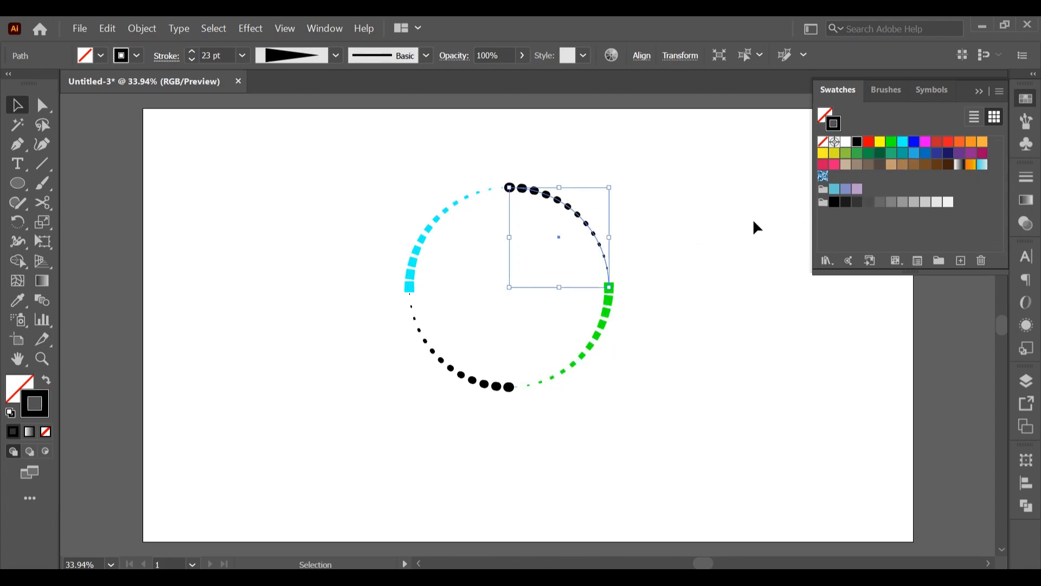
click(869, 142)
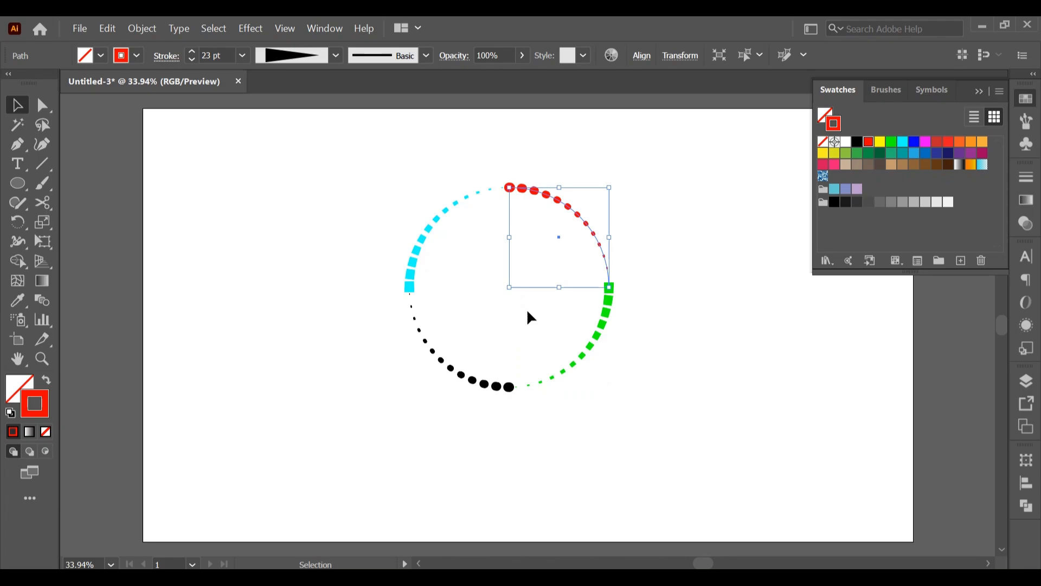
Set the lower-left arc's stroke to dark magenta
click(461, 376)
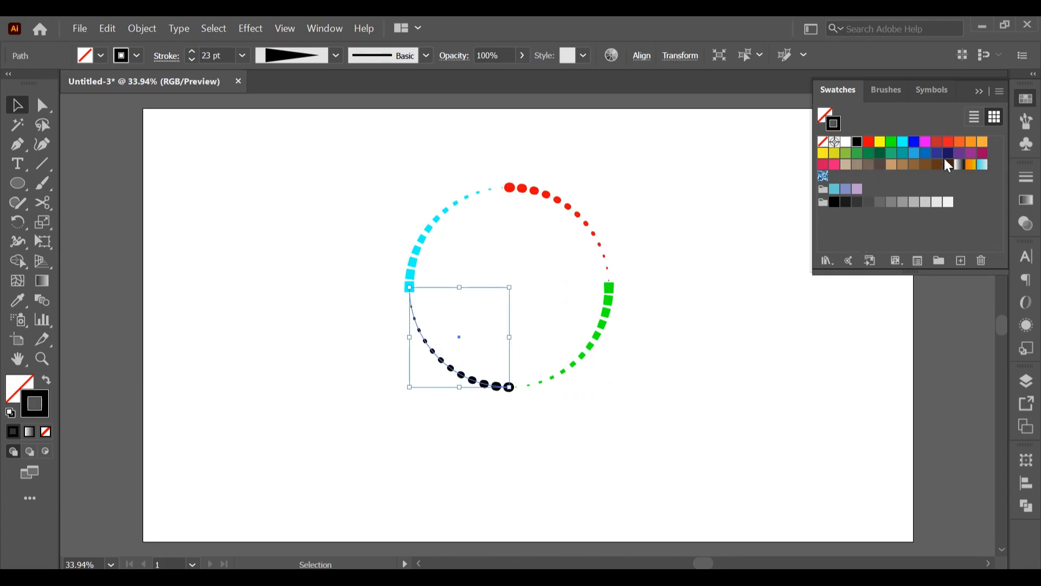
click(948, 154)
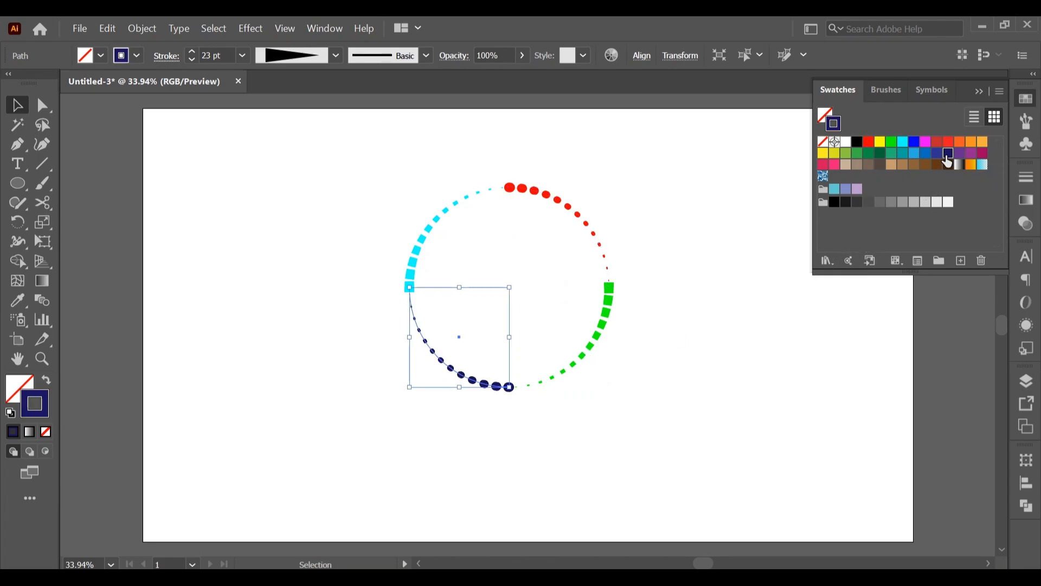
click(983, 154)
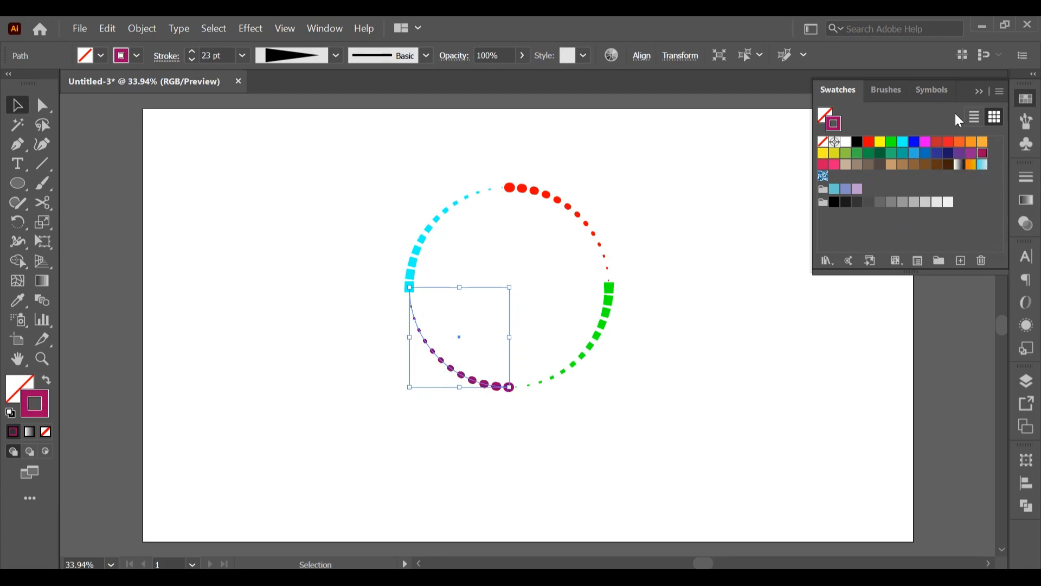
Group the four coloured arcs of the circle
click(980, 91)
click(517, 225)
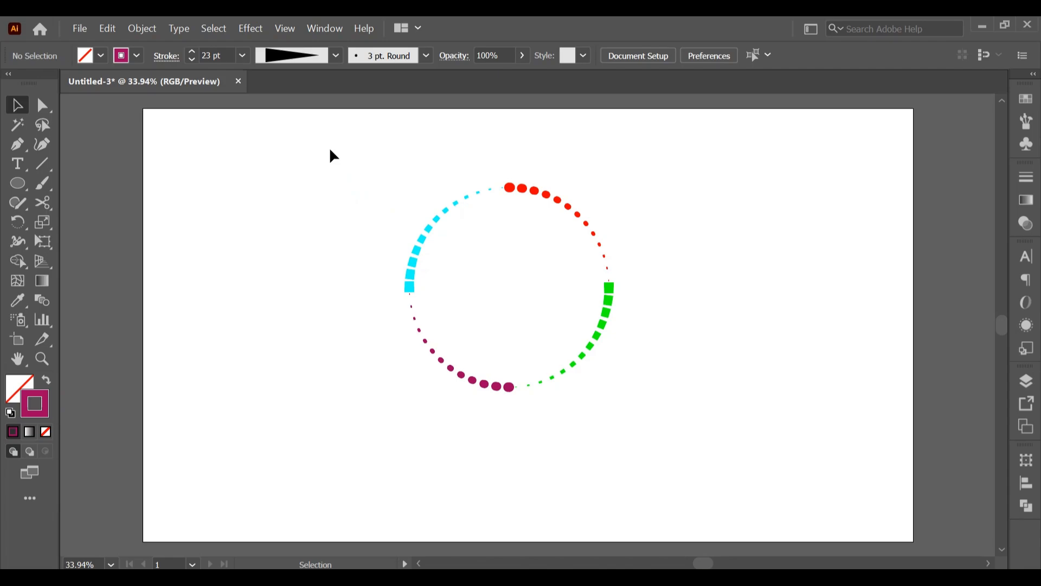
drag(330, 148, 665, 451)
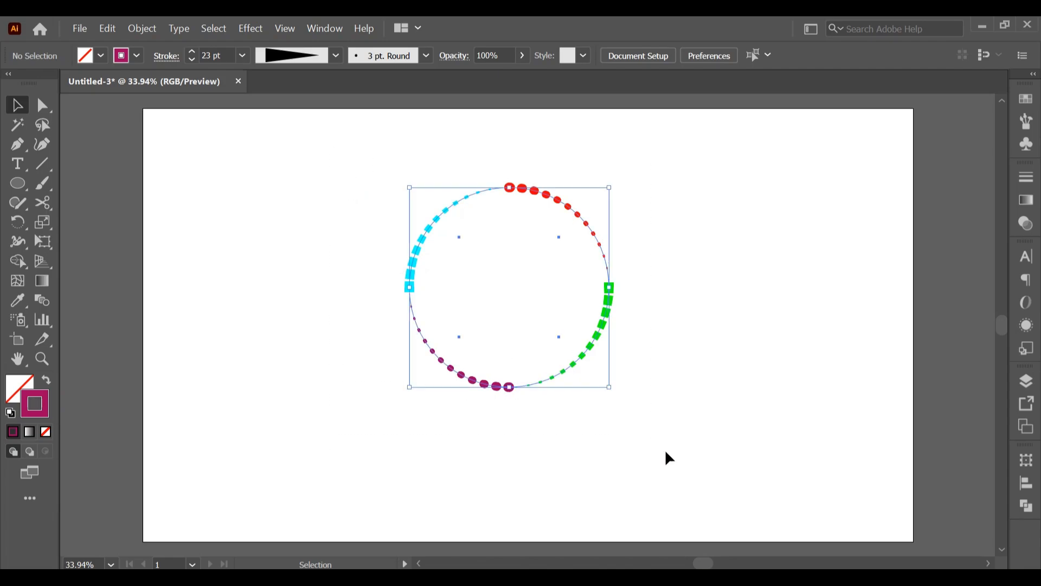
right_click(510, 189)
click(557, 277)
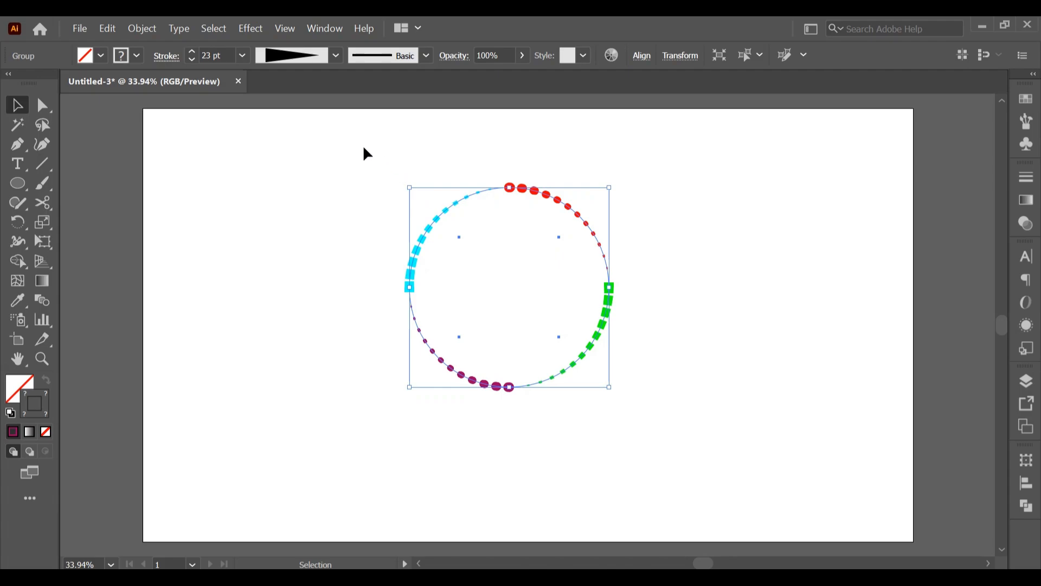
Add a Transform effect to the grouped circle with 90% horizontal scale, 90% vertical scale and 25 copies
click(243, 27)
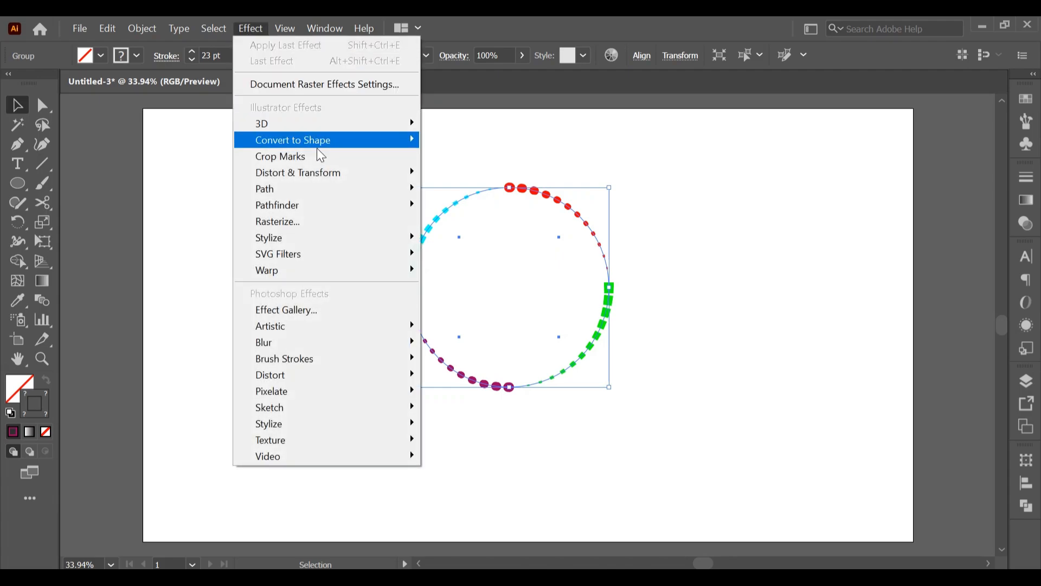
mouse_move(324, 173)
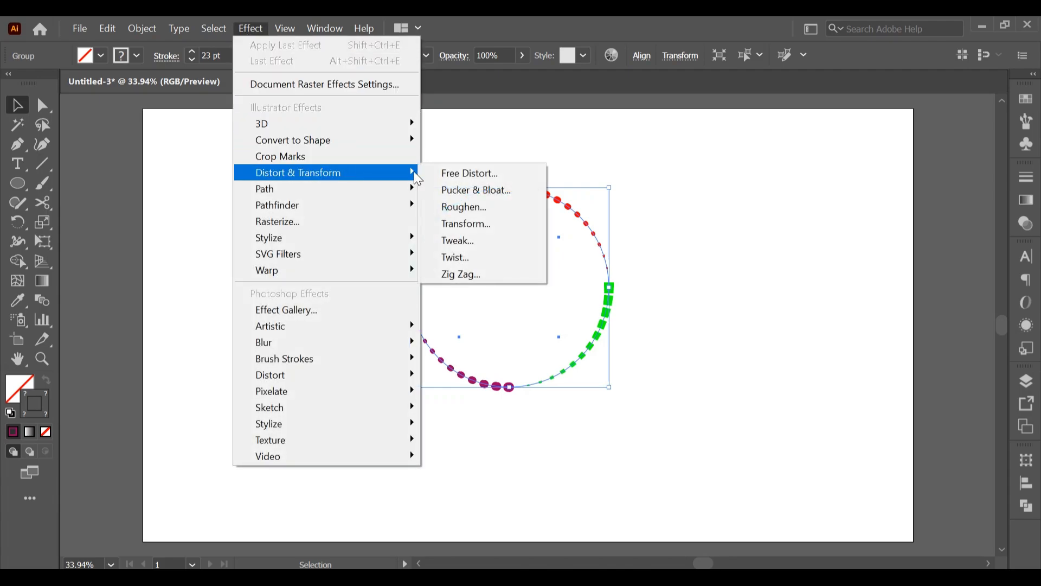
click(456, 223)
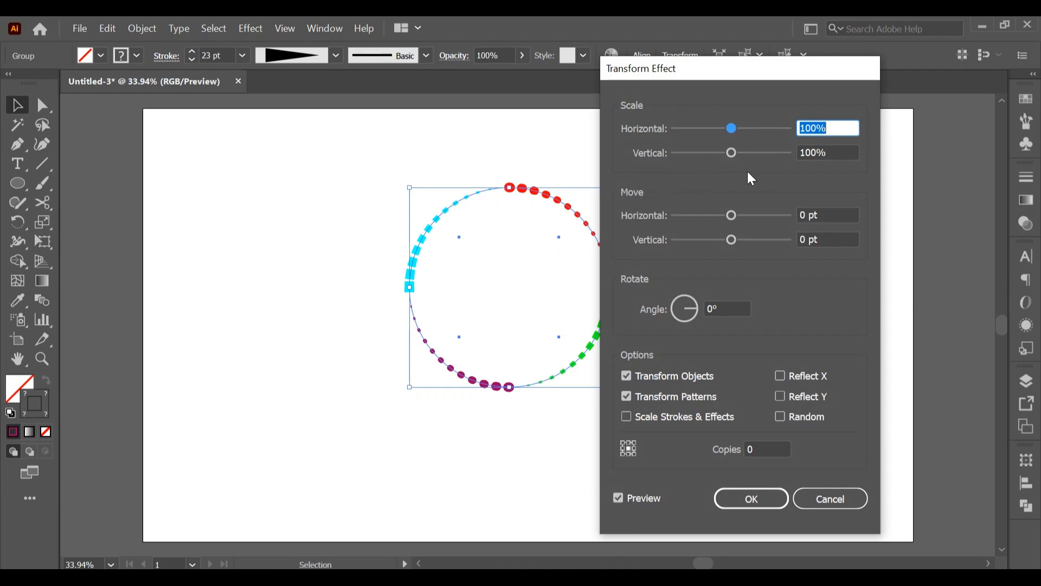
text(90)
click(806, 153)
text(90)
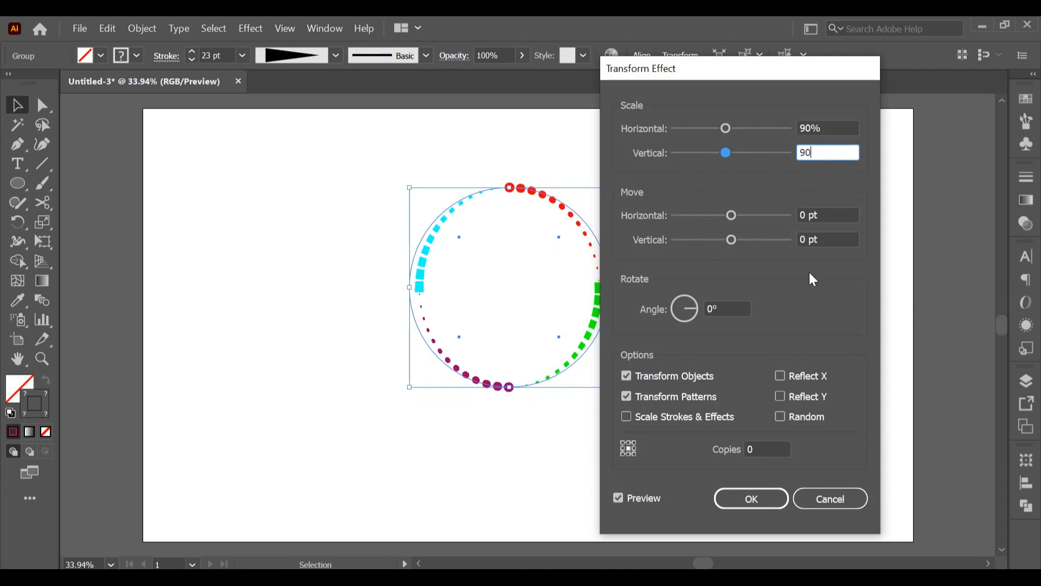
click(770, 444)
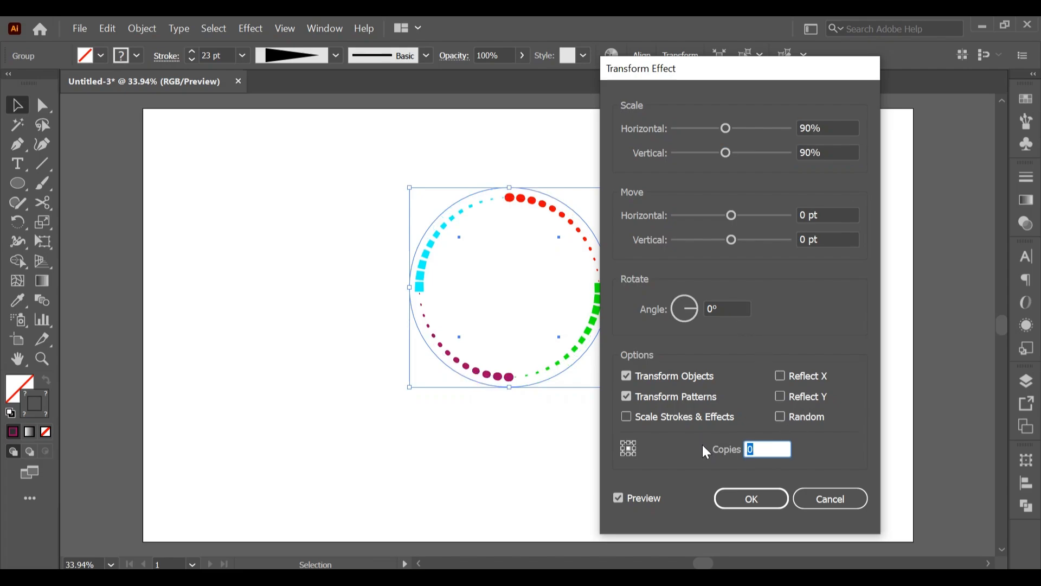
text(25)
Increase the Transform effect's rotation angle to 15° to twist the copies into a spiral, and apply the effect
click(726, 307)
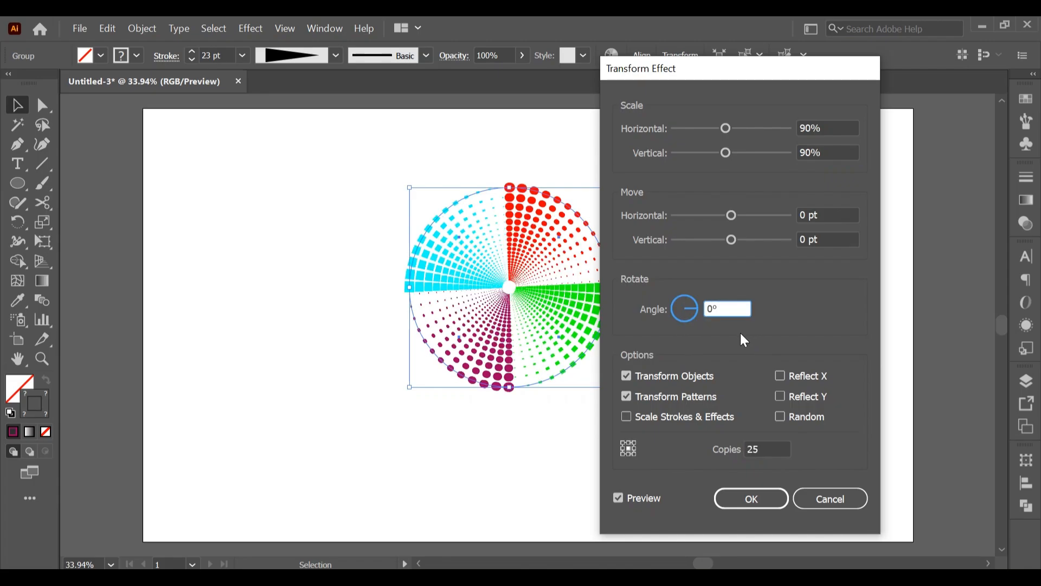
key(Up)
key(Up)
key(Up)
key(Up)
key(Up)
key(Up)
key(Up)
key(Up)
key(Up)
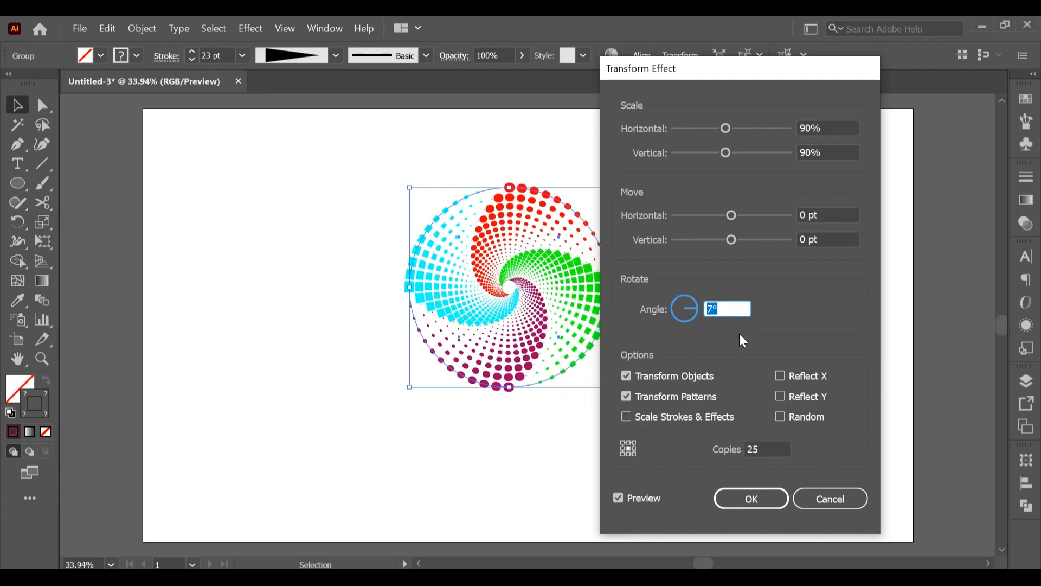
key(Up)
key(Up)
key(Up)
key(Up)
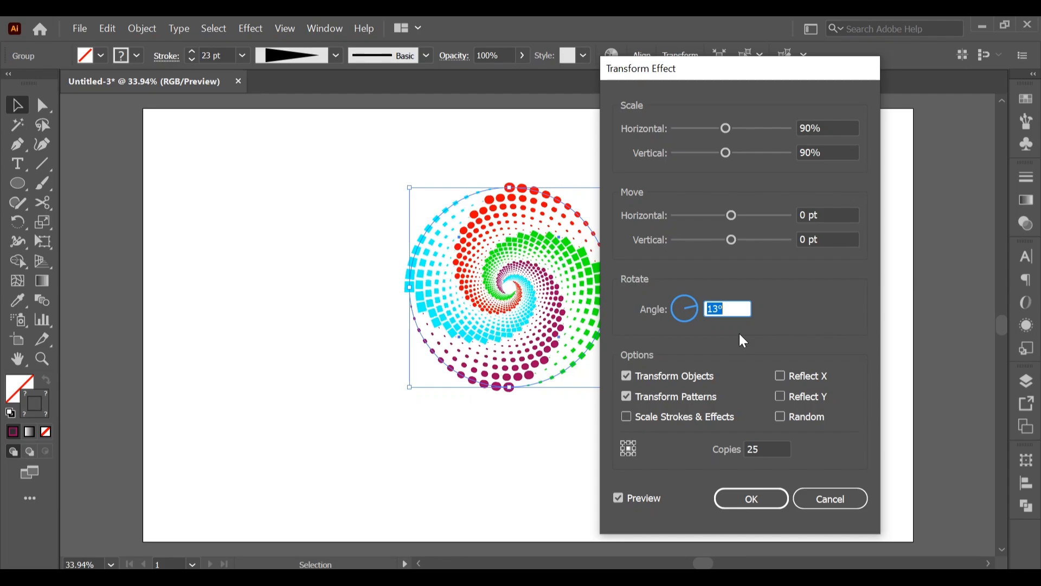
key(Up)
key(Up)
key(Up)
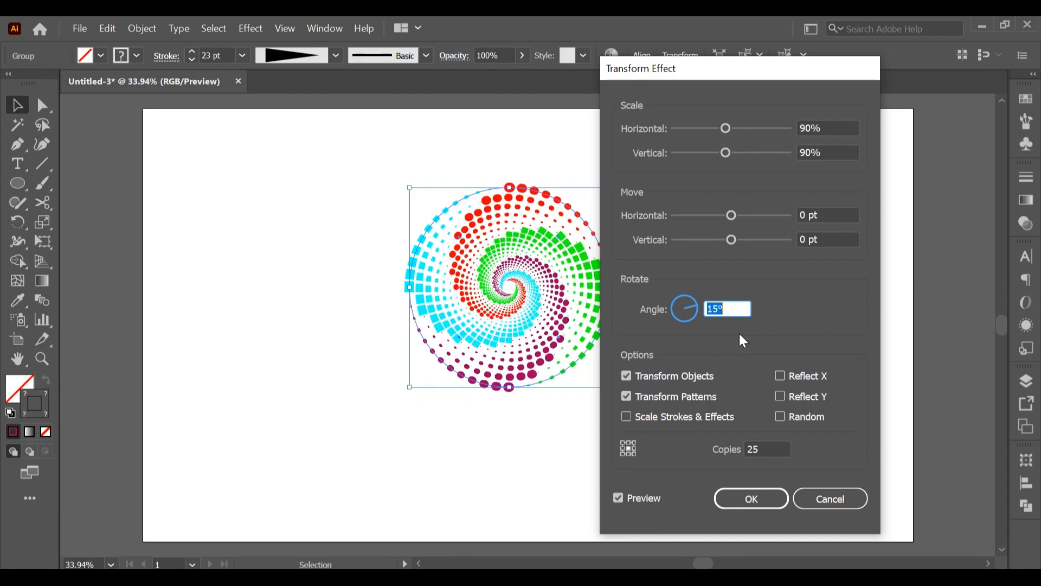
click(750, 503)
click(682, 333)
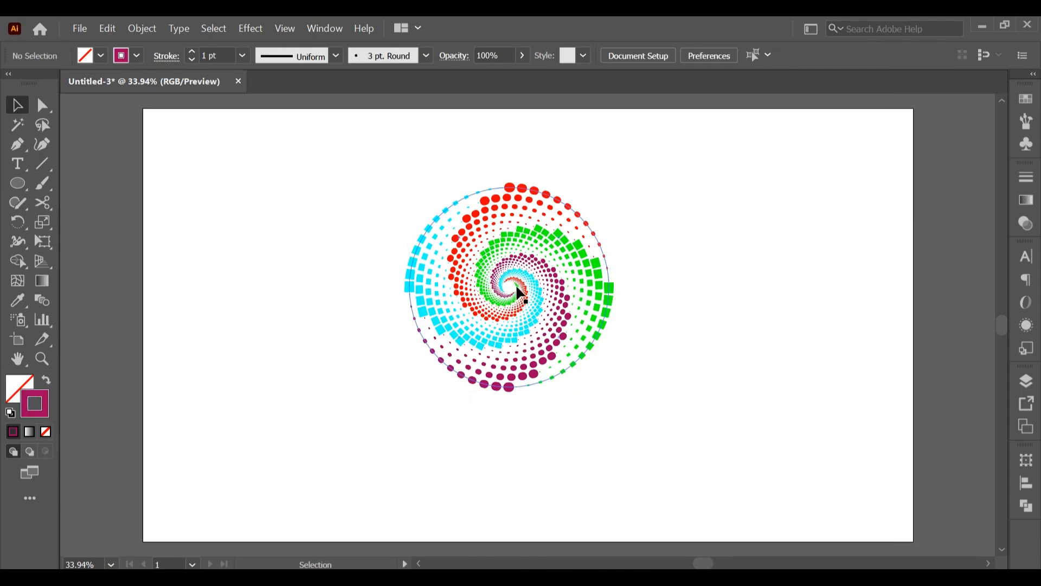
Move the spiral close to the artboard's upper edge and create a reflected copy of it across the horizontal axis
drag(516, 284, 529, 228)
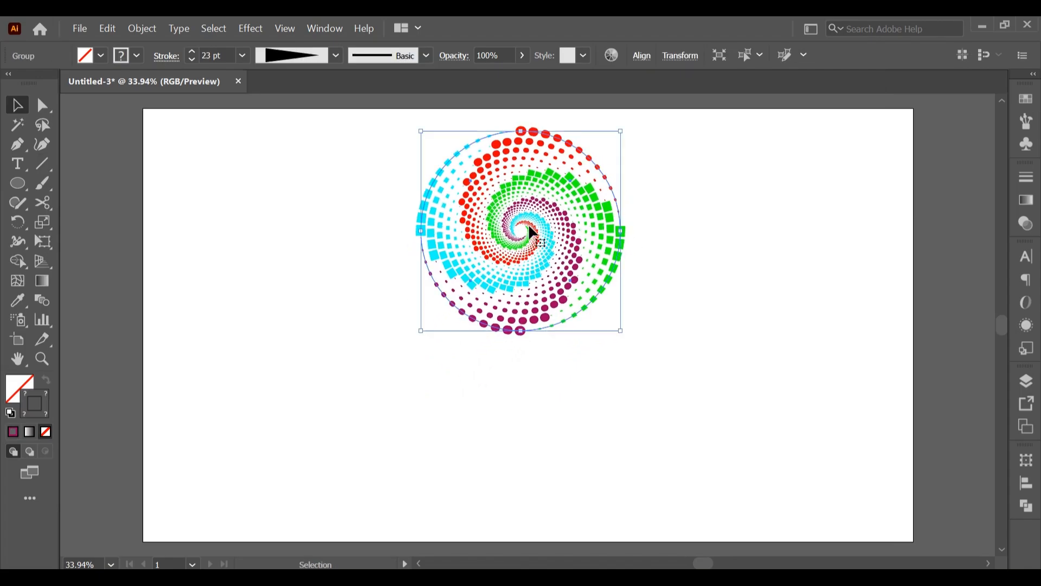
click(705, 287)
right_click(568, 194)
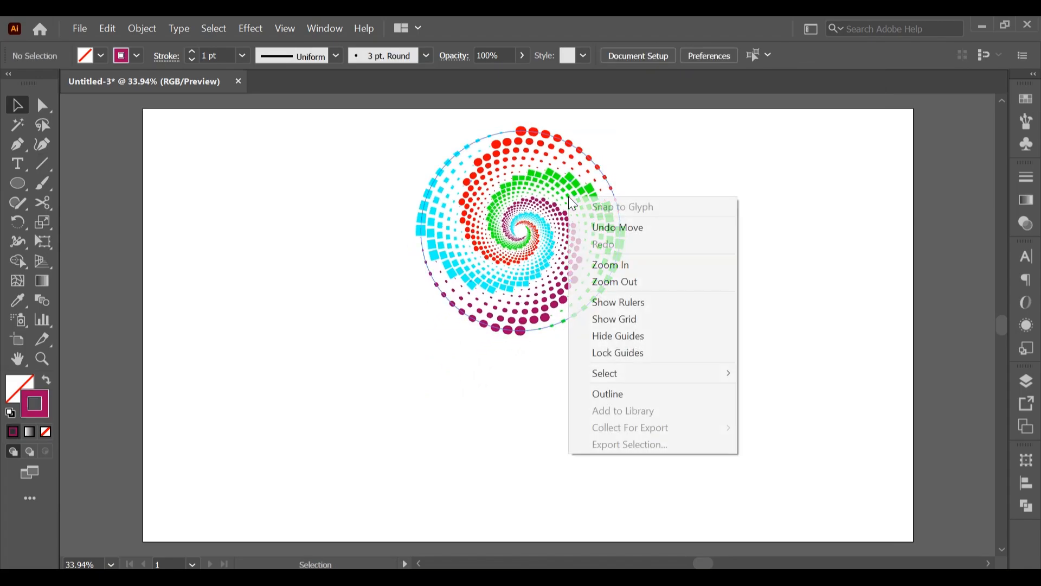
click(523, 151)
right_click(524, 155)
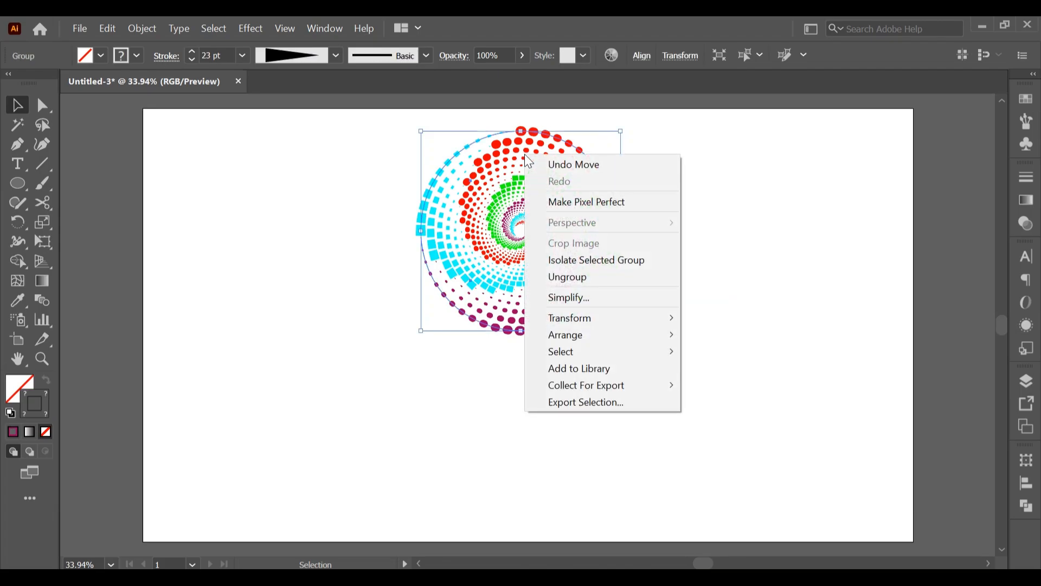
mouse_move(600, 318)
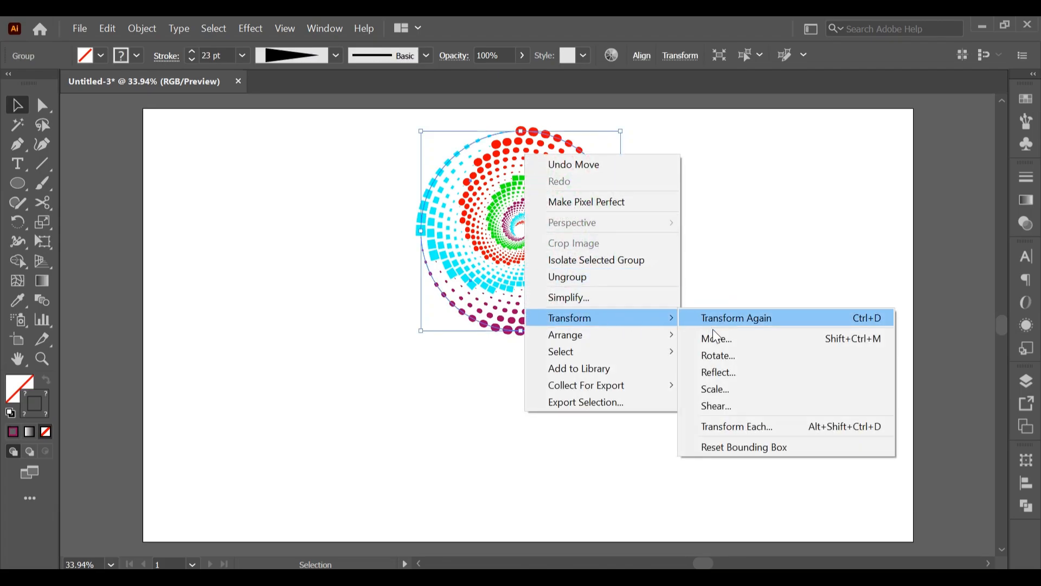
click(725, 371)
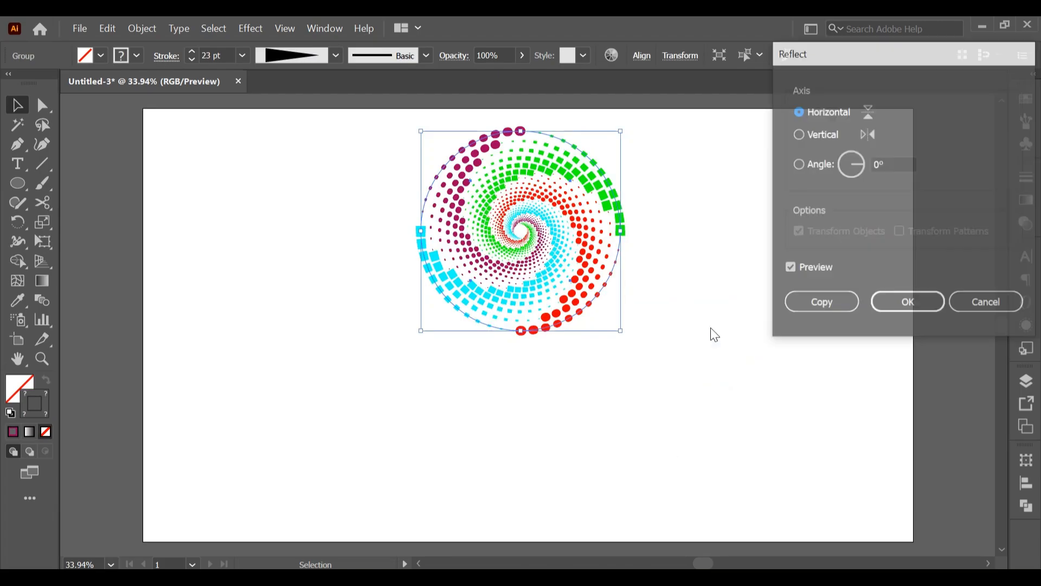
click(795, 305)
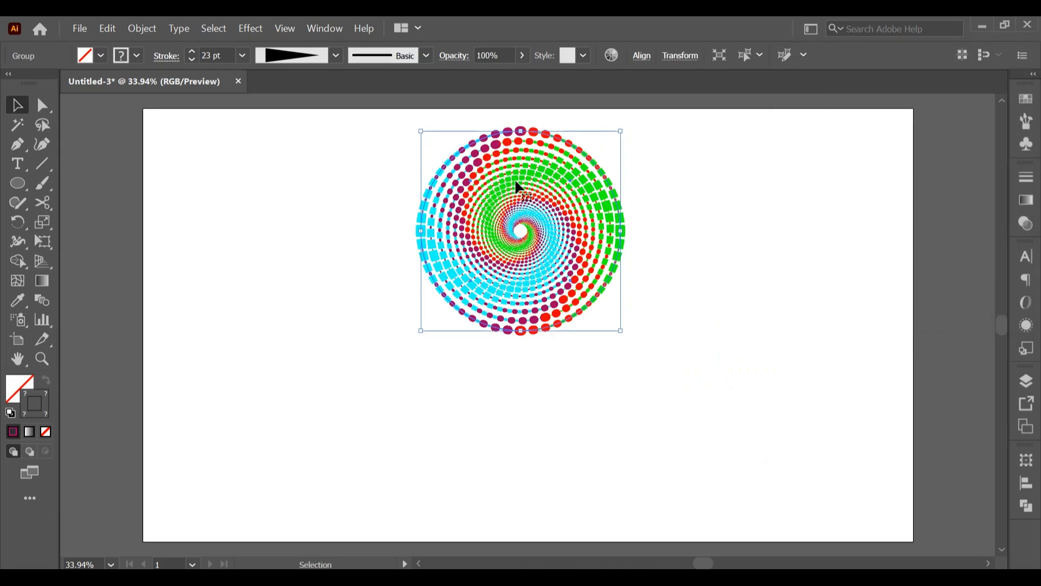
Move the reflected spiral straight down below the original, leaving a small gap between them
drag(516, 182, 517, 399)
scroll(613, 370, down, 2)
scroll(460, 224, up, 1)
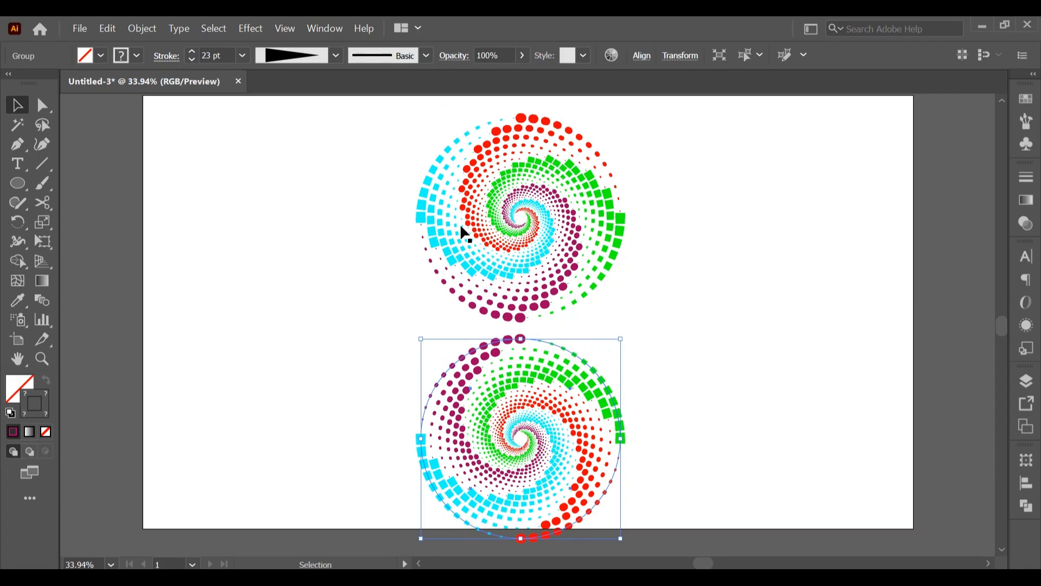
Scale both spirals down slightly together and move them up so they fit within the artboard's height
drag(359, 128, 664, 537)
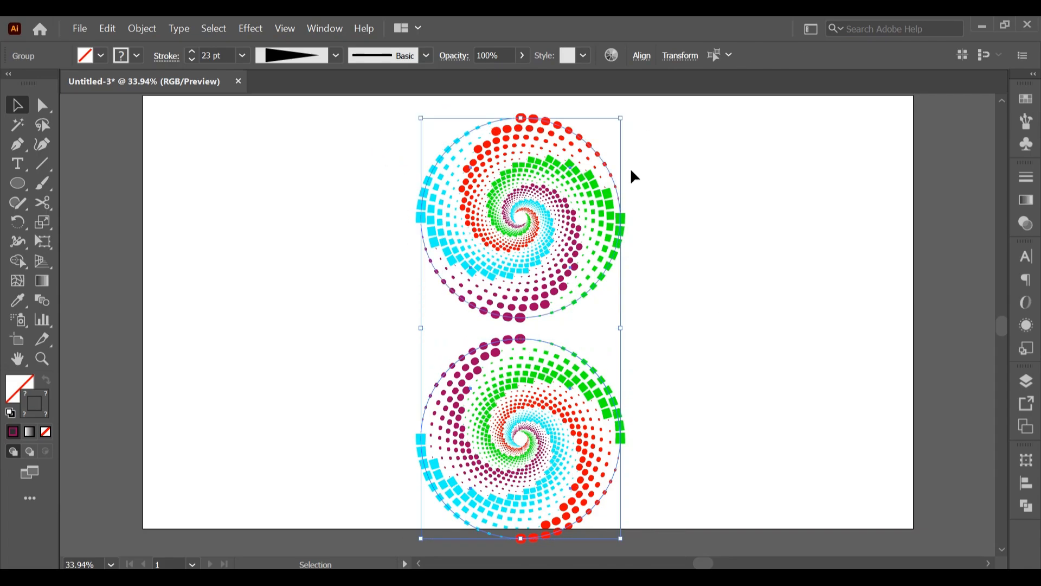
mouse_move(624, 121)
mouse_down()
mouse_move(613, 137)
mouse_move(617, 129)
mouse_up()
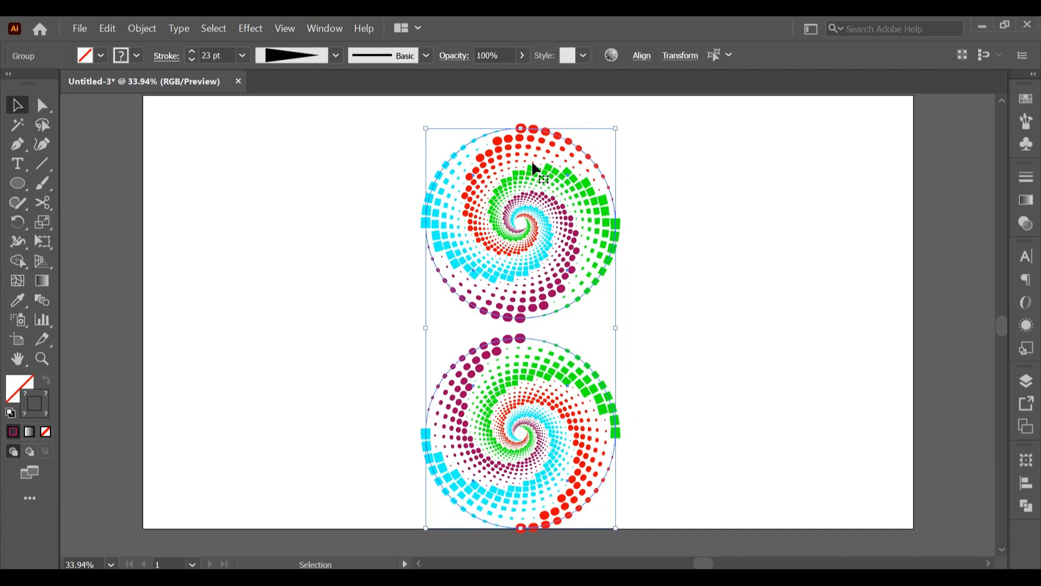
drag(532, 164, 531, 148)
click(735, 277)
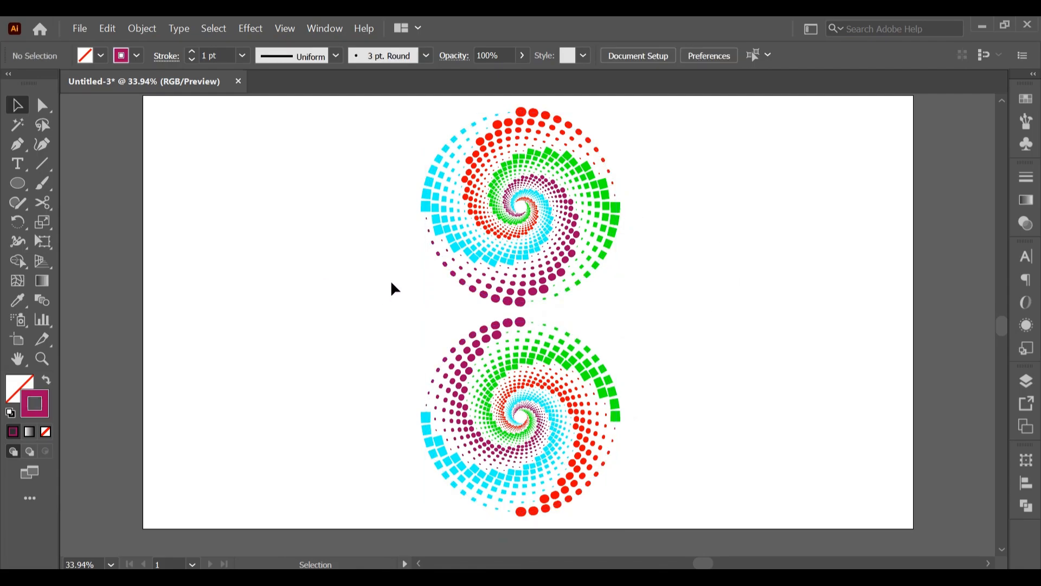
Draw a very flat, wide ellipse in the gap between the two spirals, matching their width
click(18, 185)
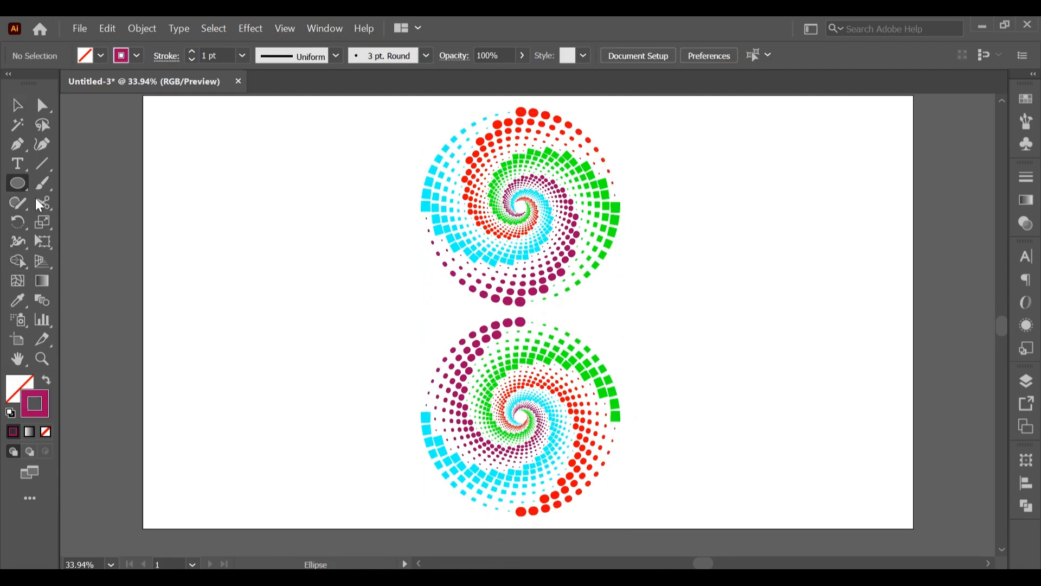
mouse_move(428, 309)
mouse_down()
mouse_move(496, 320)
mouse_move(628, 315)
mouse_up()
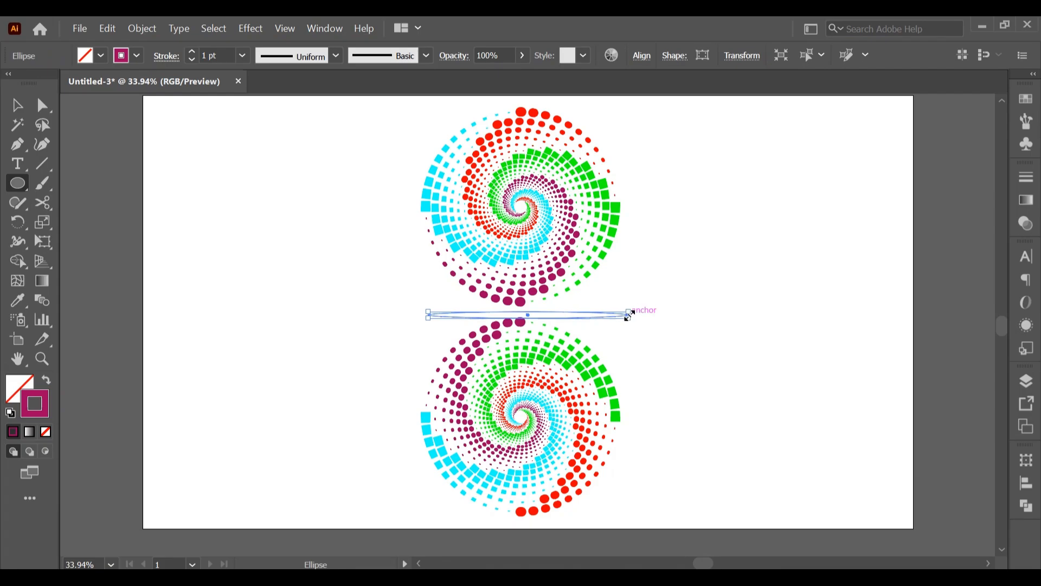
key(ctrl+z)
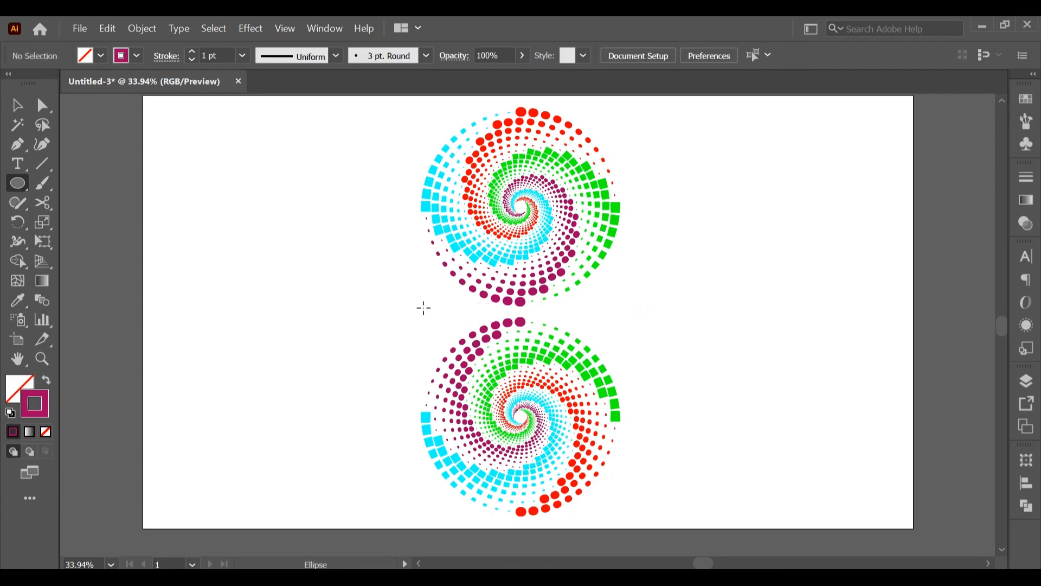
drag(426, 310, 616, 319)
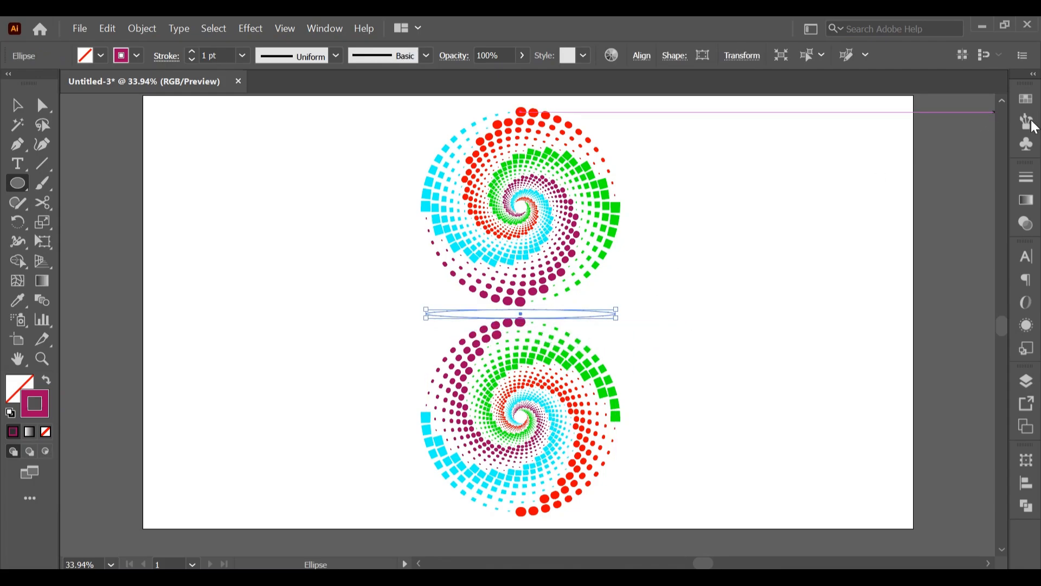
Give the flat ellipse a dark grey fill (R=77 G=77 B=77) and no stroke
click(1027, 98)
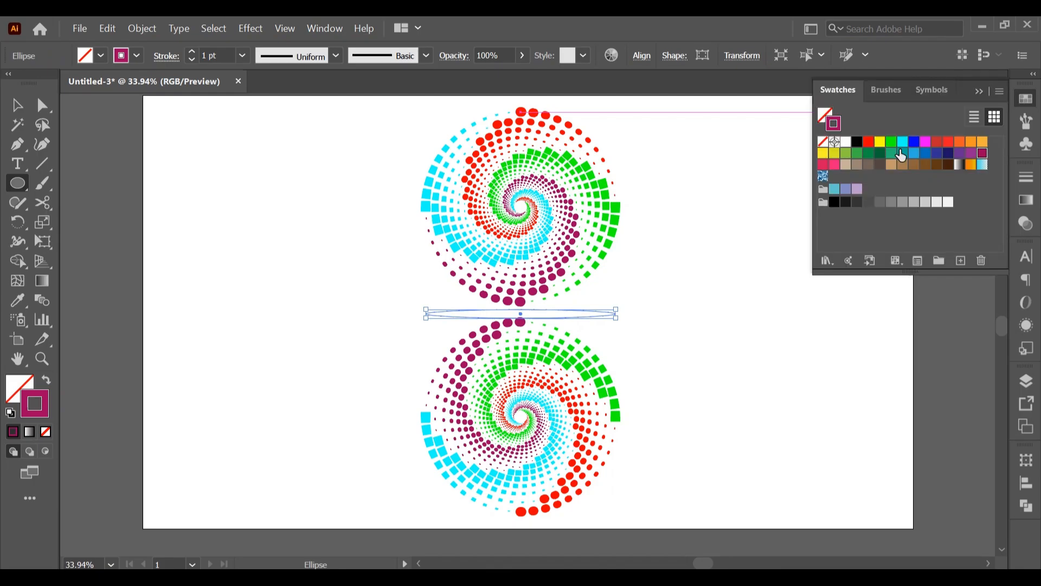
click(869, 202)
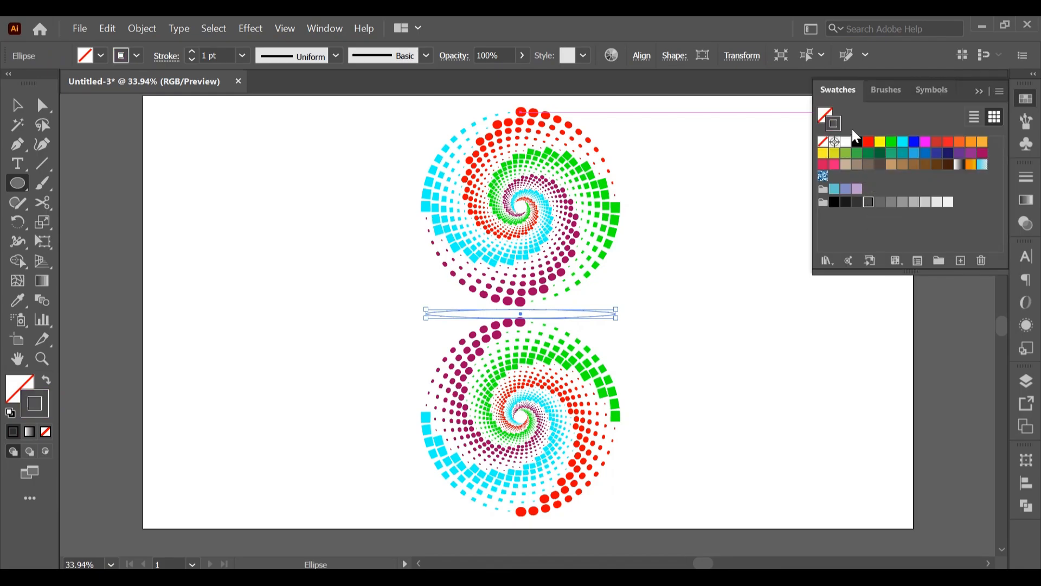
click(823, 141)
click(828, 116)
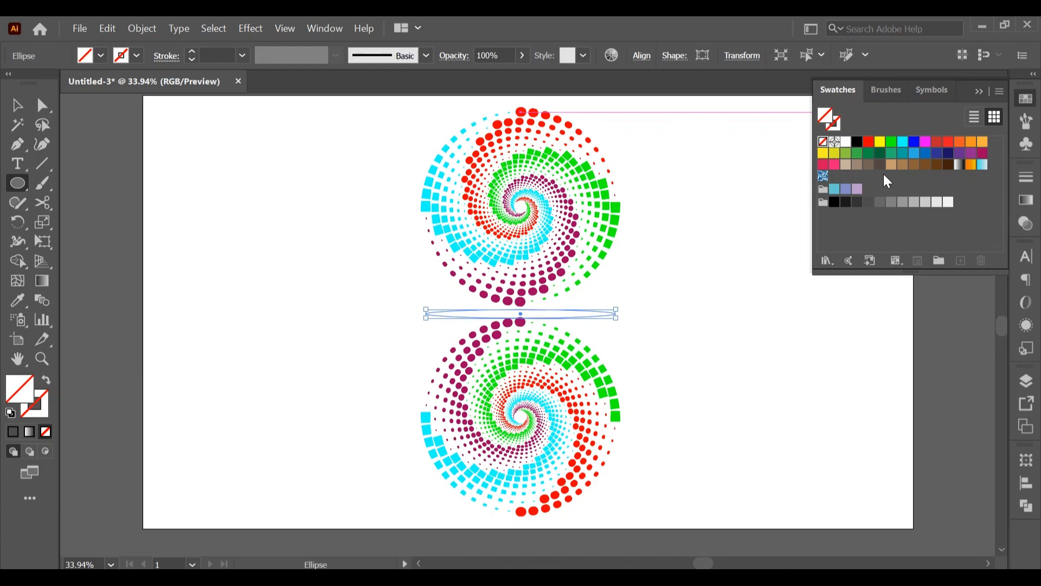
click(869, 203)
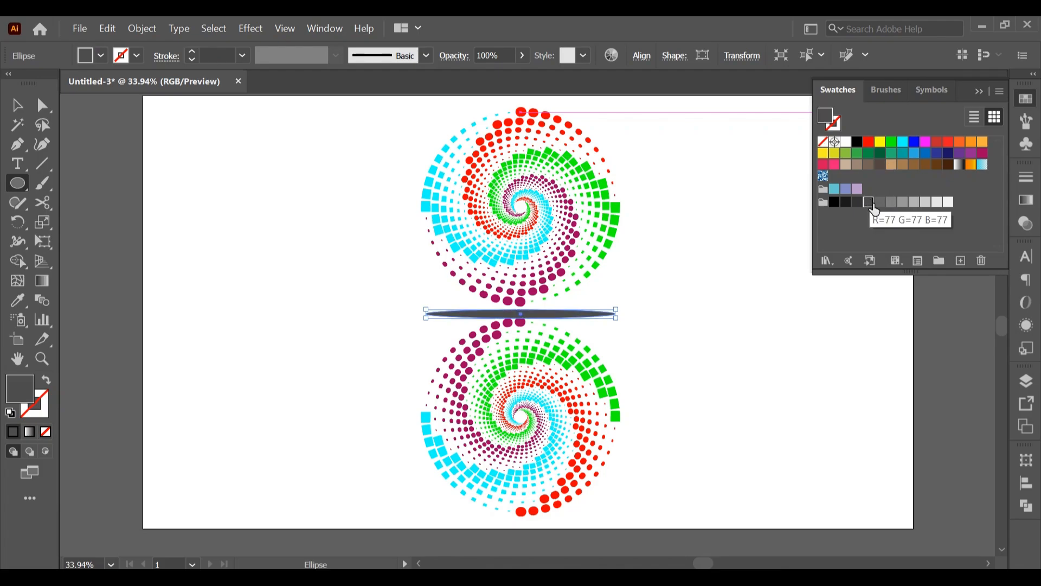
click(976, 91)
click(23, 109)
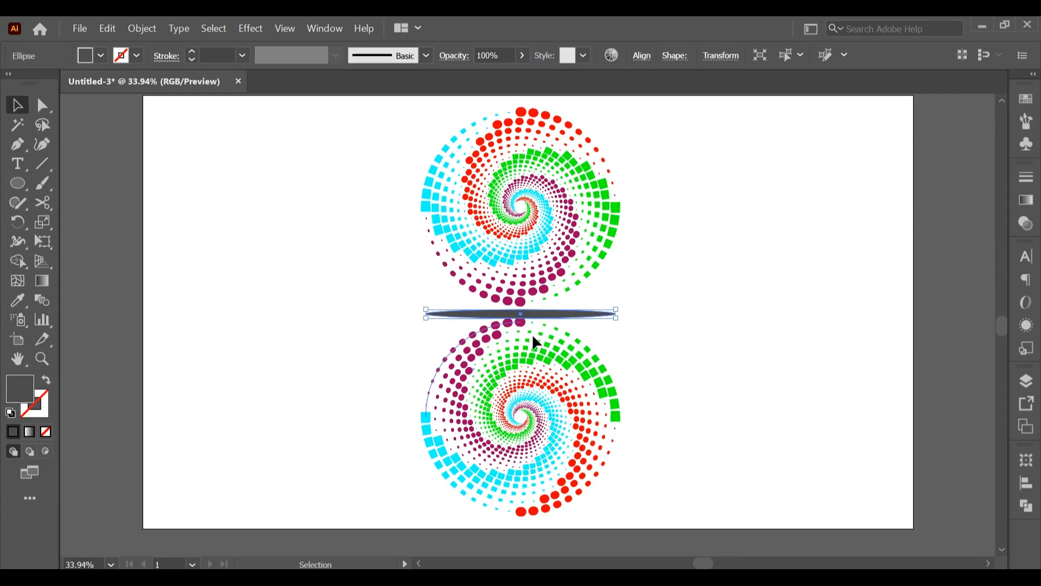
Send the grey ellipse behind both spirals
right_click(560, 316)
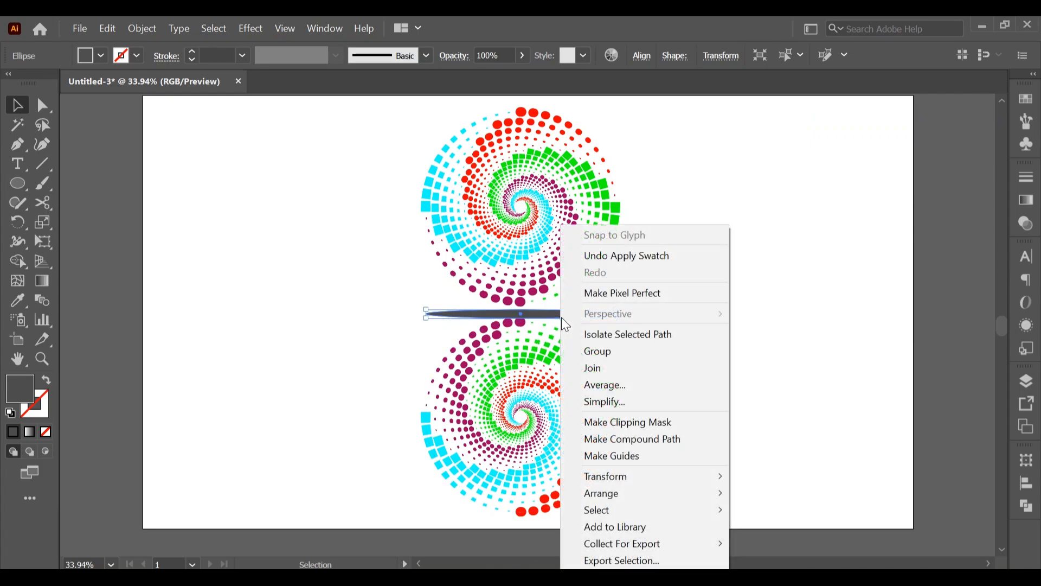
mouse_move(699, 502)
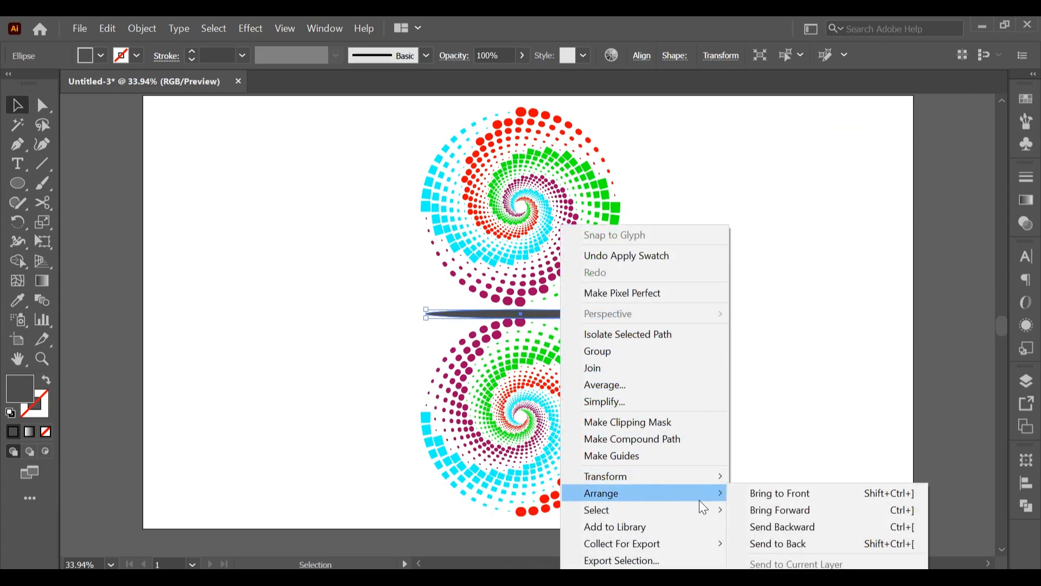
click(772, 544)
Apply a Gaussian Blur with a radius of 14.3399 pixels to the grey ellipse
click(253, 28)
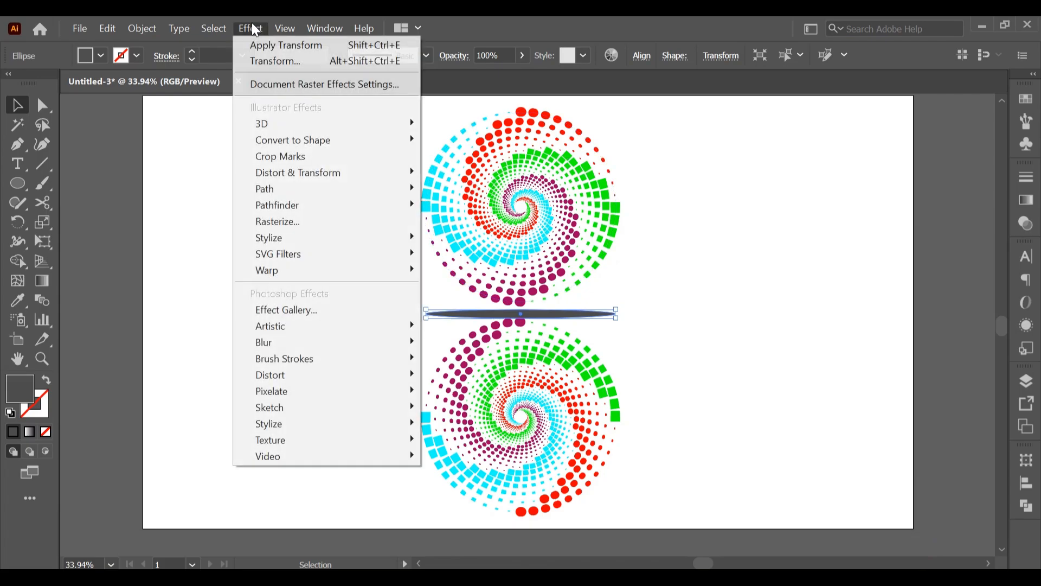
mouse_move(338, 341)
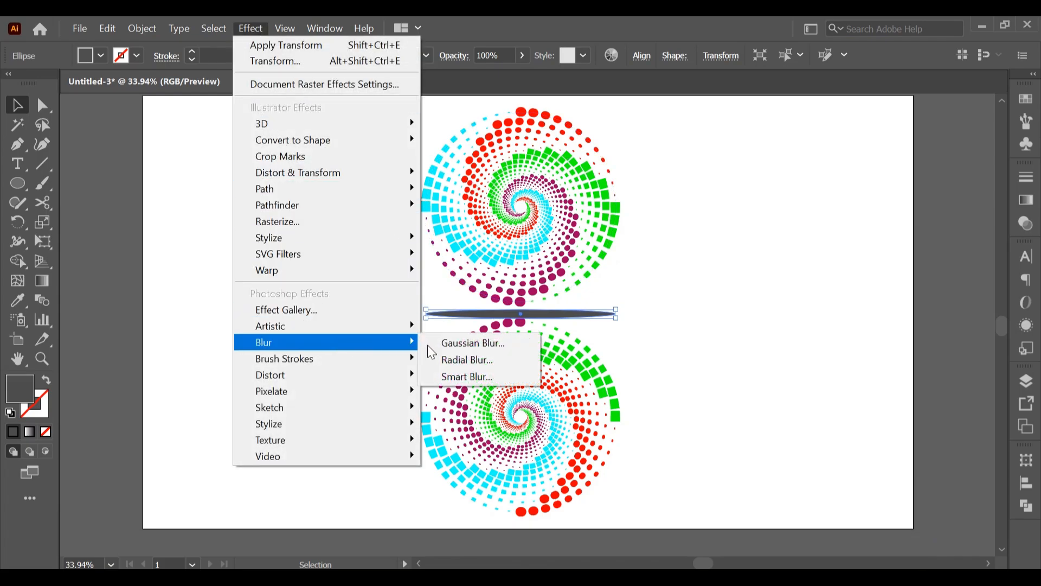
click(472, 343)
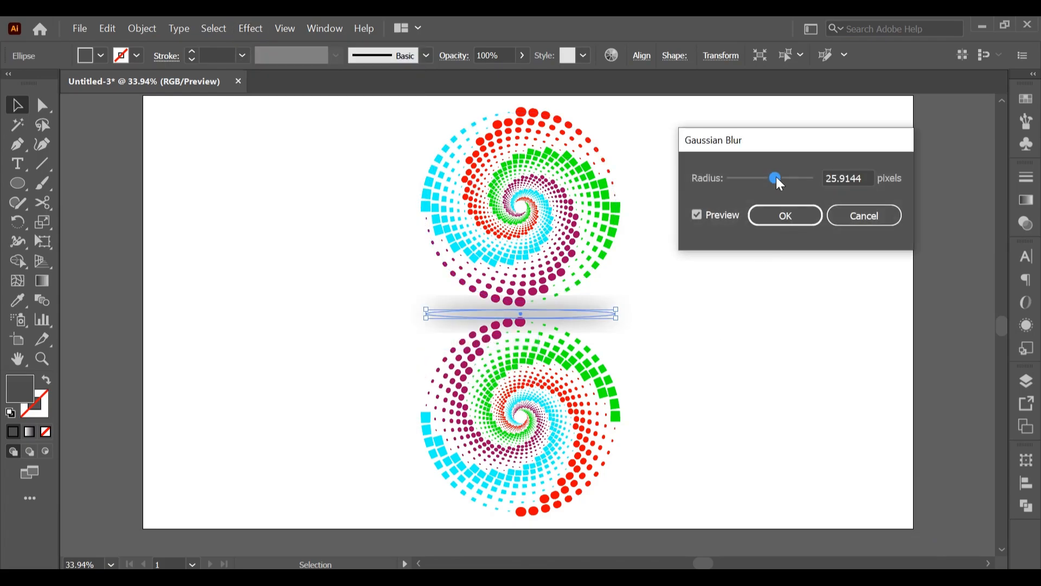
drag(777, 177, 773, 177)
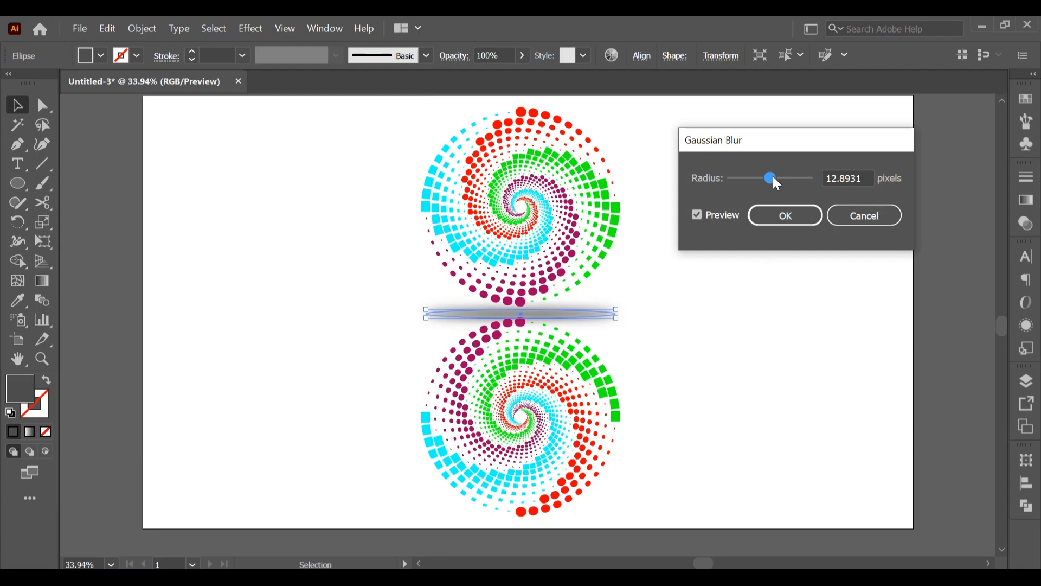
drag(773, 177, 774, 177)
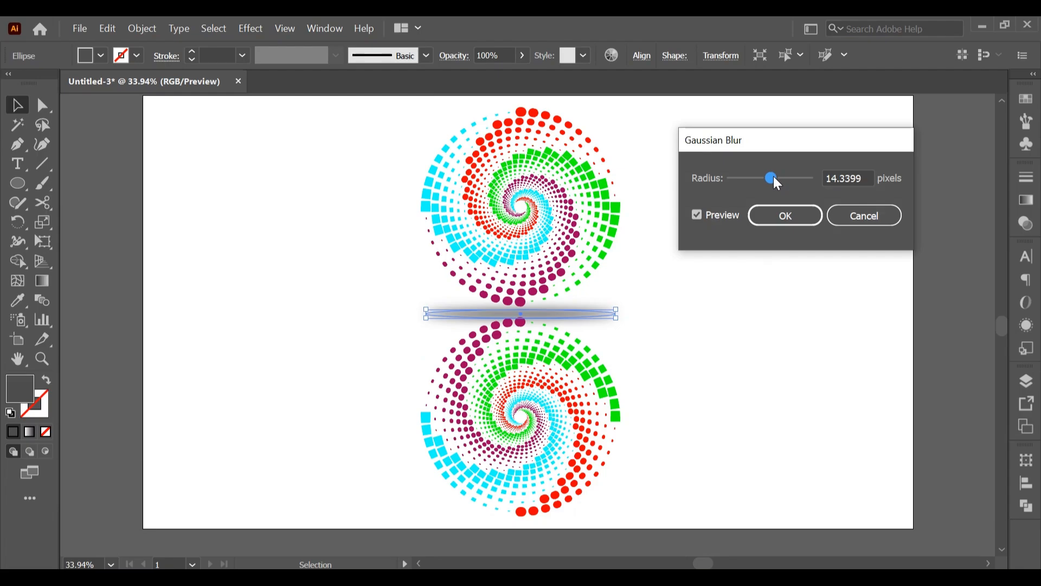
click(786, 216)
click(728, 292)
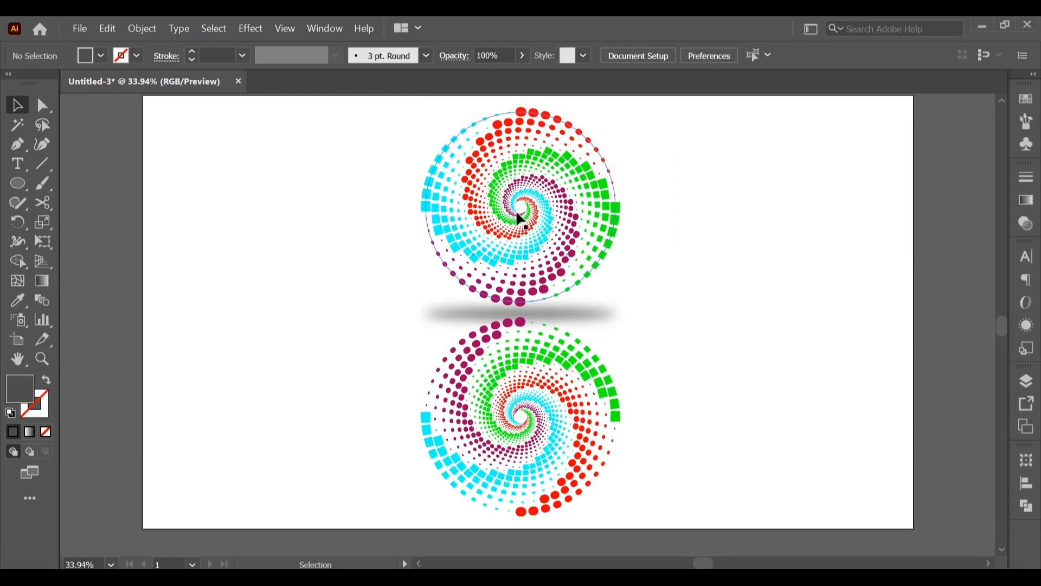
Nudge the lower spiral slightly down and the upper spiral slightly up to widen the gap around the blurred shadow
click(520, 337)
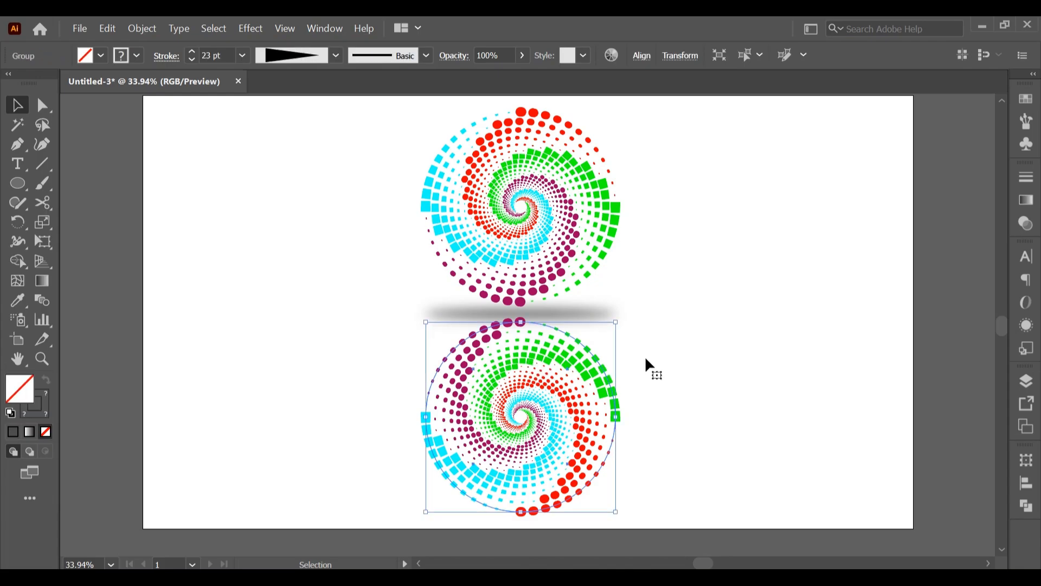
key(Down)
key(Down)
key(Down)
key(Down)
key(Down)
key(Down)
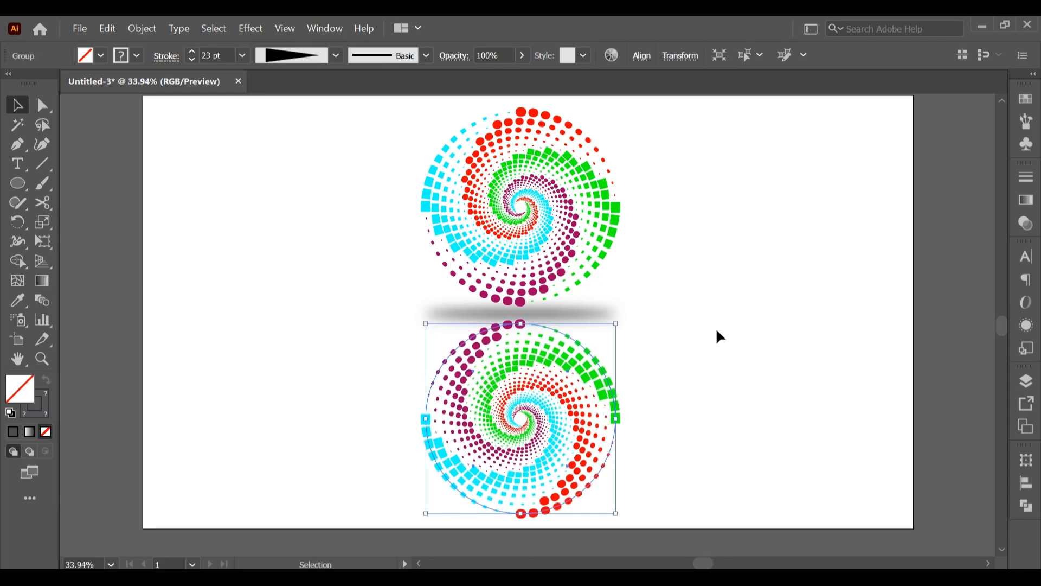
key(Down)
key(Down)
key(Down)
click(686, 293)
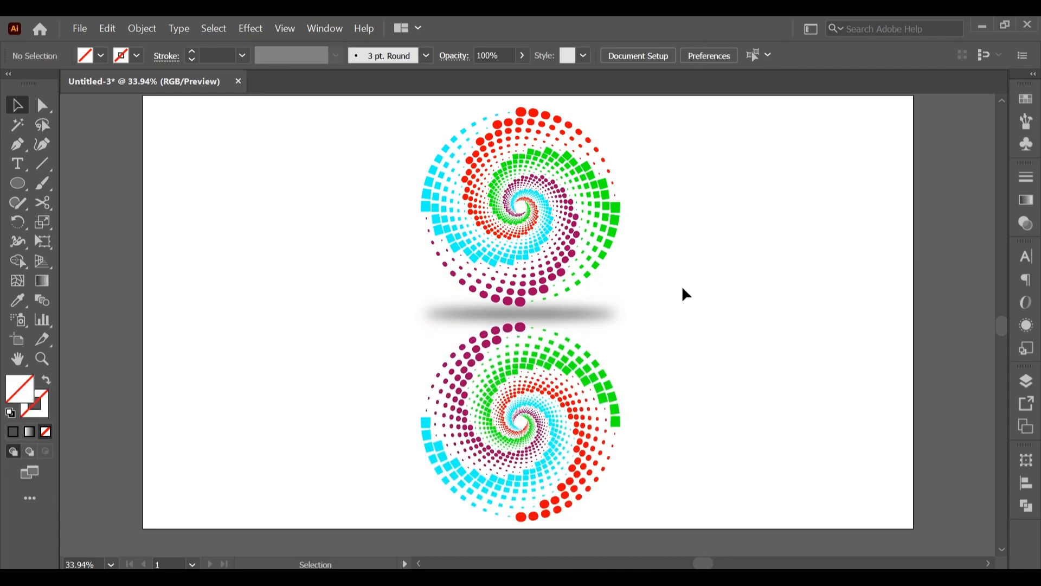
click(531, 184)
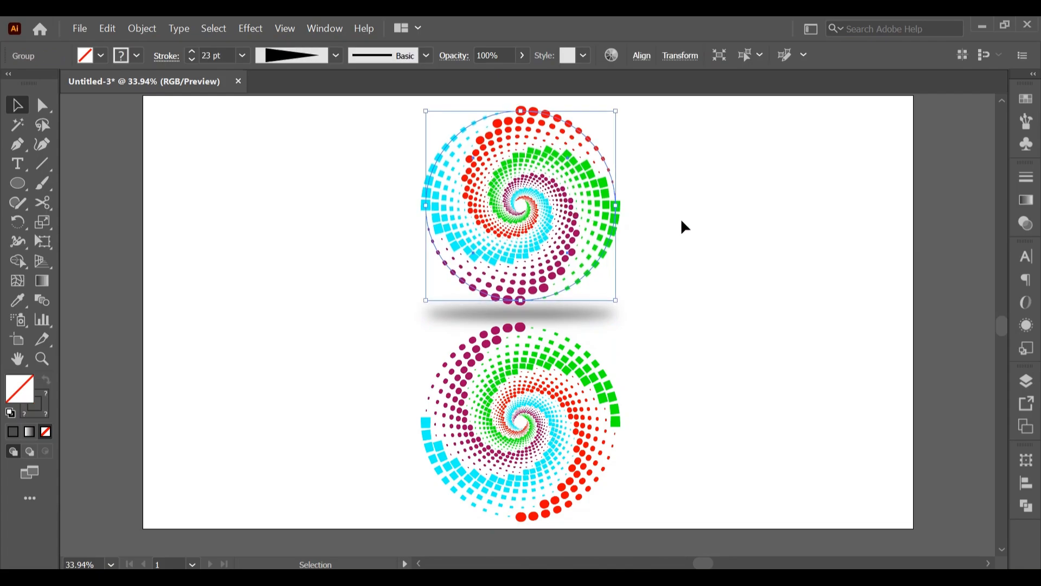
click(715, 319)
Align both spirals and the shadow ellipse on their horizontal centres
drag(313, 115, 702, 507)
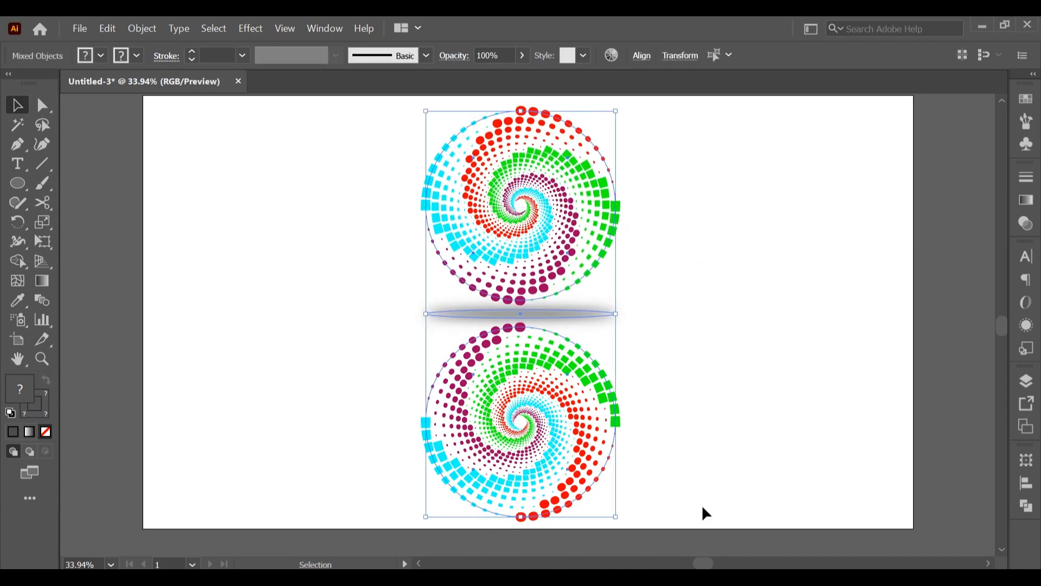
click(1026, 484)
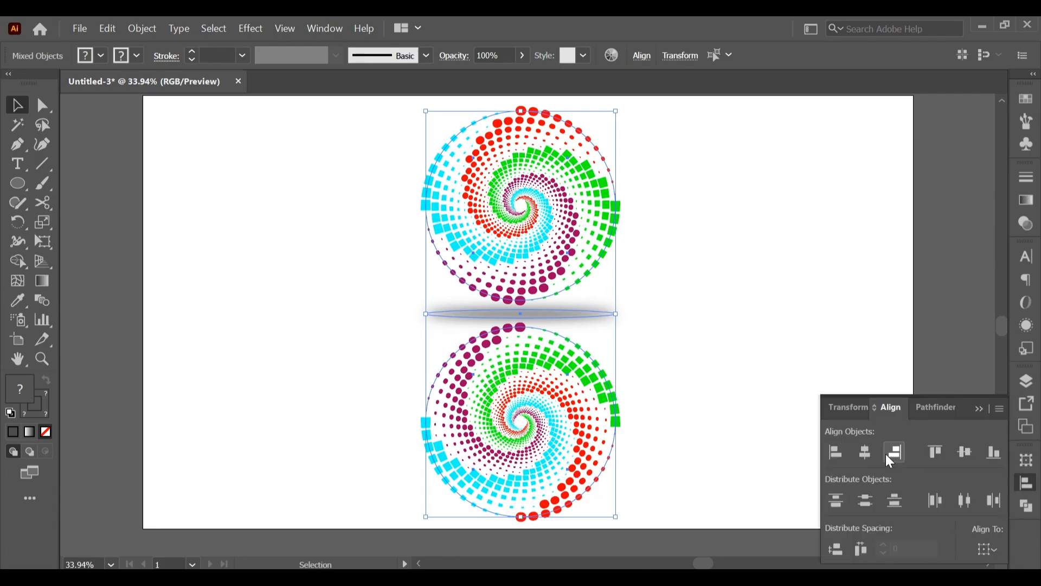
click(866, 453)
click(770, 378)
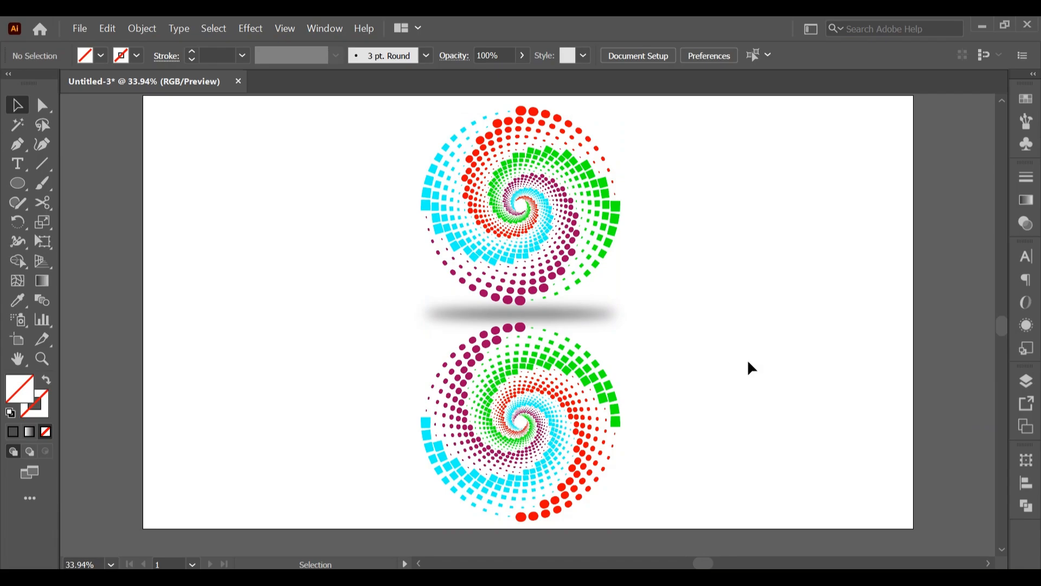
Draw a rectangle that fully covers the lower spiral, with its upper edge just above the spiral's topmost dot
scroll(748, 368, up, 1)
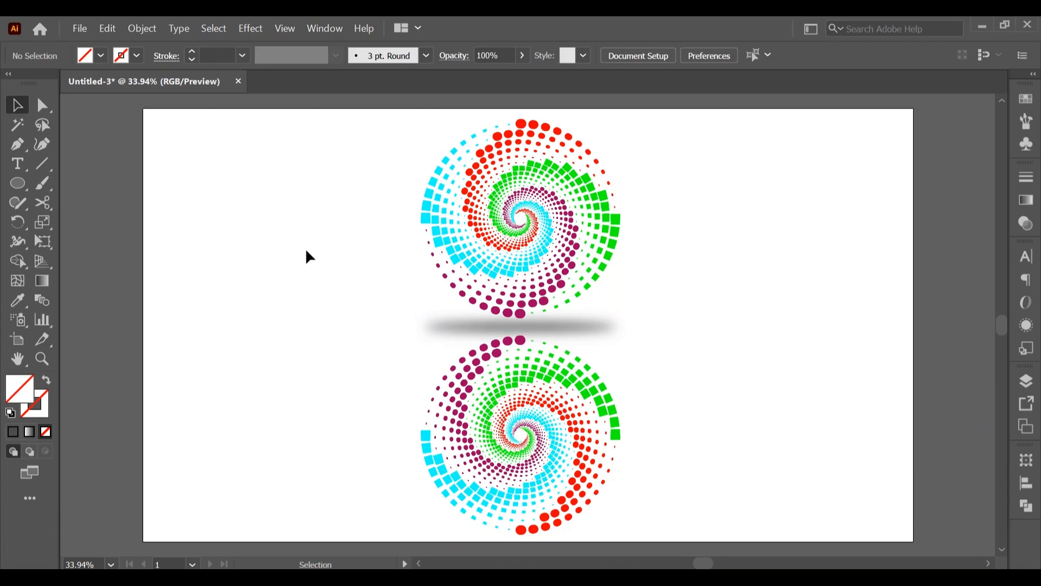
scroll(309, 257, down, 1)
drag(18, 185, 73, 179)
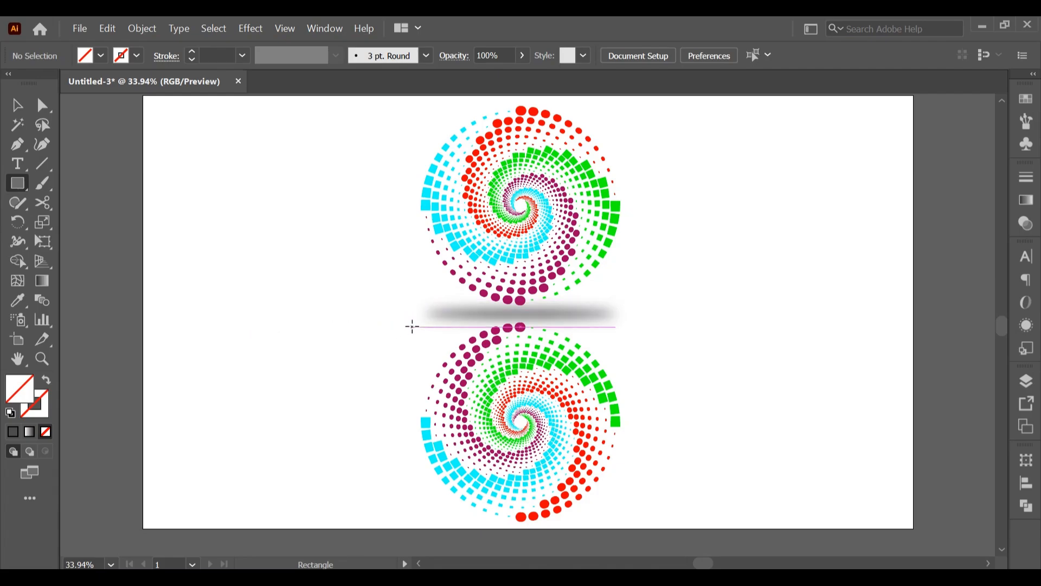
drag(412, 327, 627, 525)
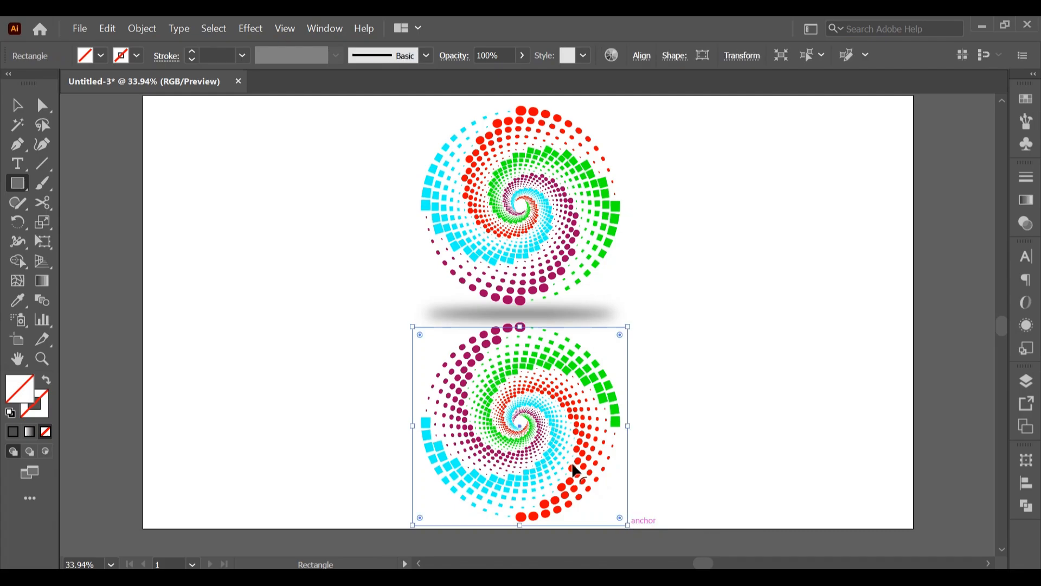
drag(523, 327, 520, 324)
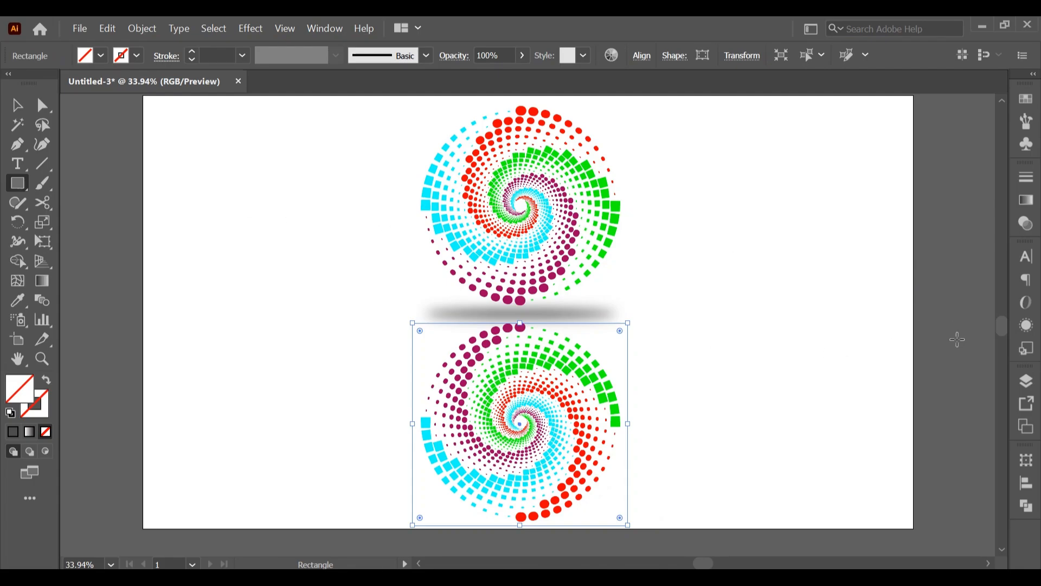
Fill the rectangle with a linear gradient from white at its upper edge to black below at -90°, midpoint shifted slightly towards white
click(1026, 200)
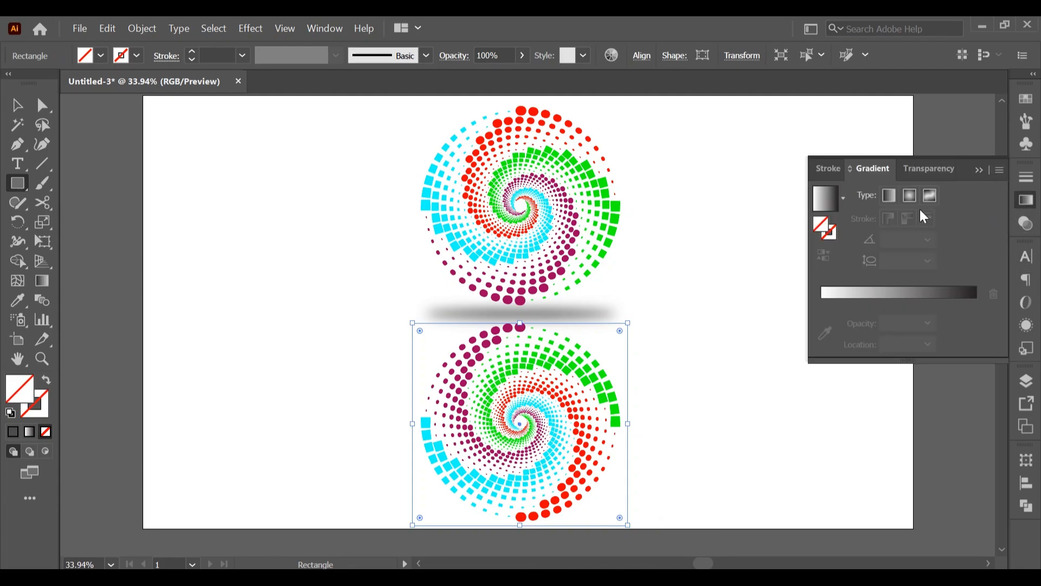
click(832, 205)
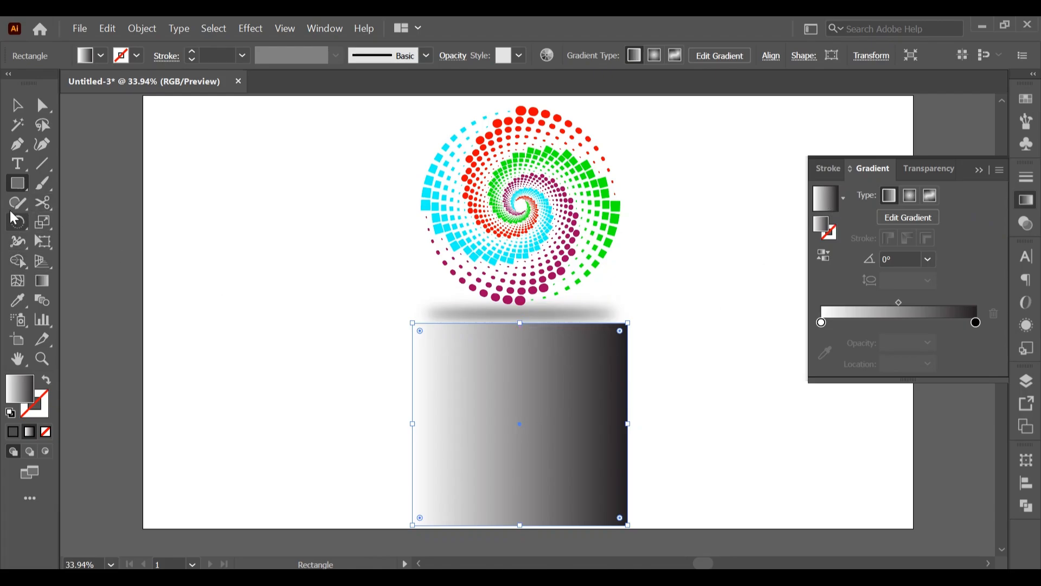
click(43, 282)
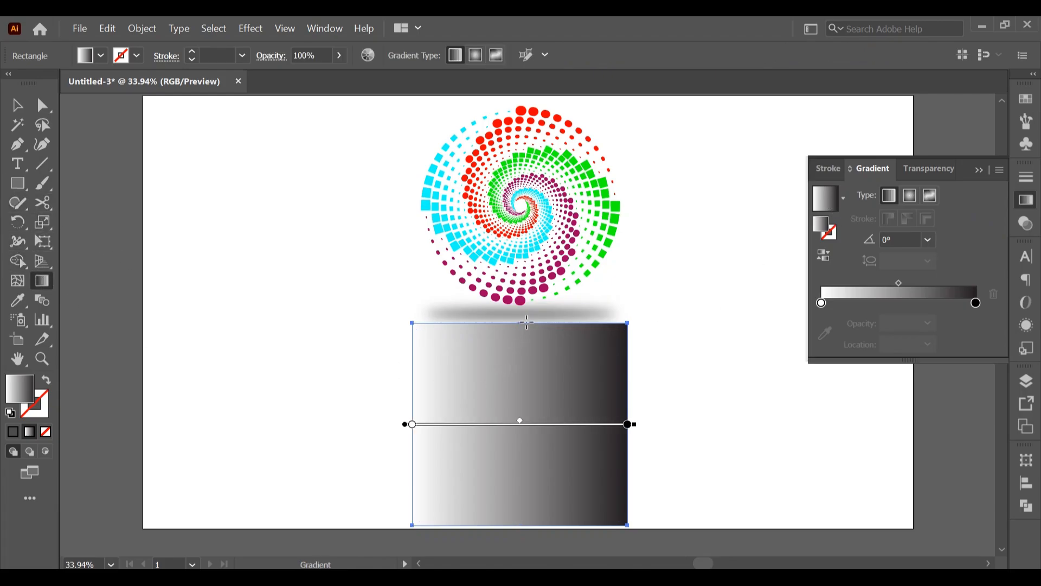
drag(525, 324, 521, 525)
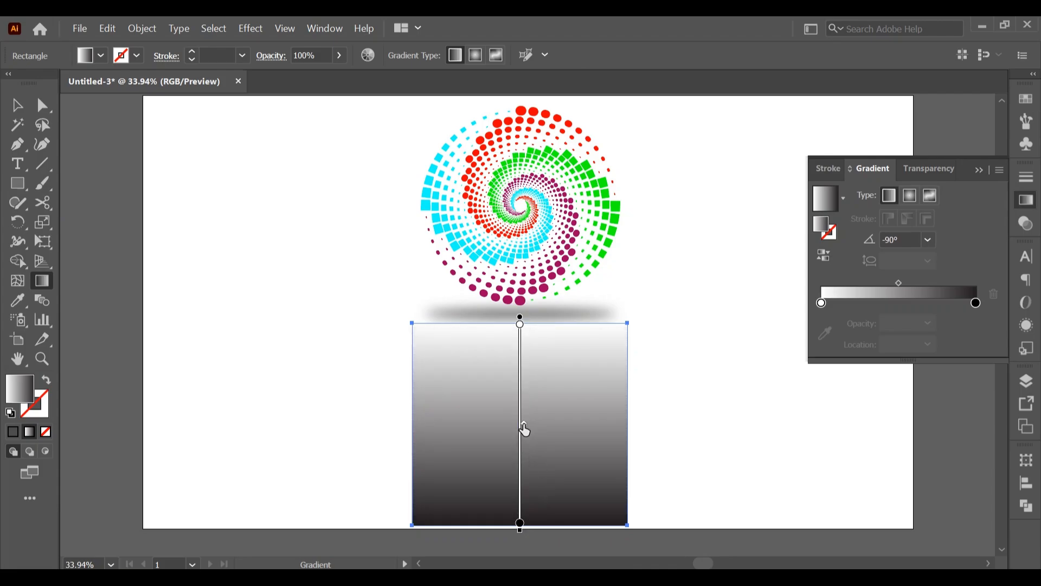
drag(524, 423, 524, 406)
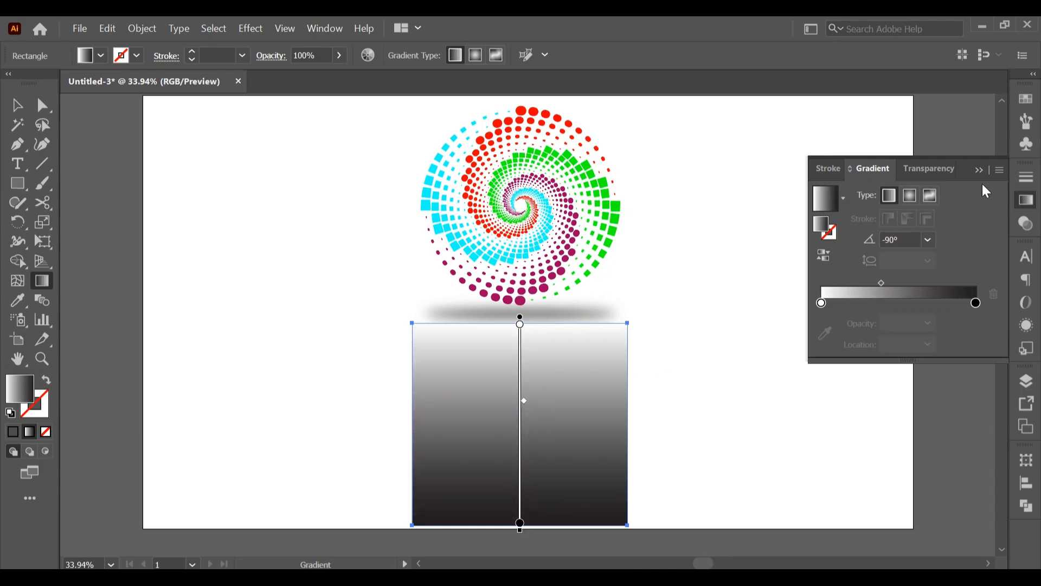
click(979, 171)
Make an opacity mask on the lower spiral from the gradient rectangle so the reflection fades downwards
click(17, 105)
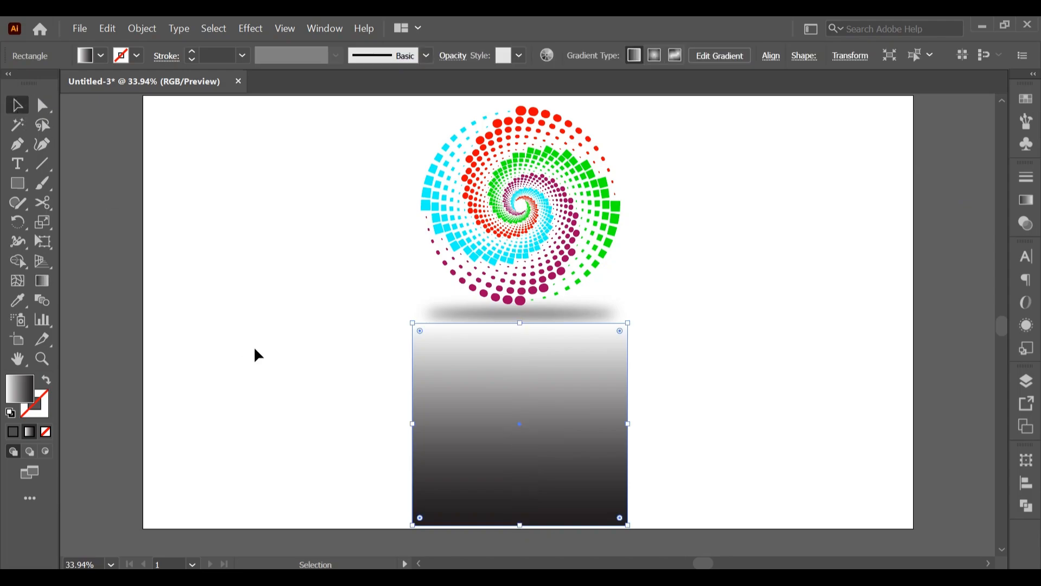
drag(375, 408, 688, 536)
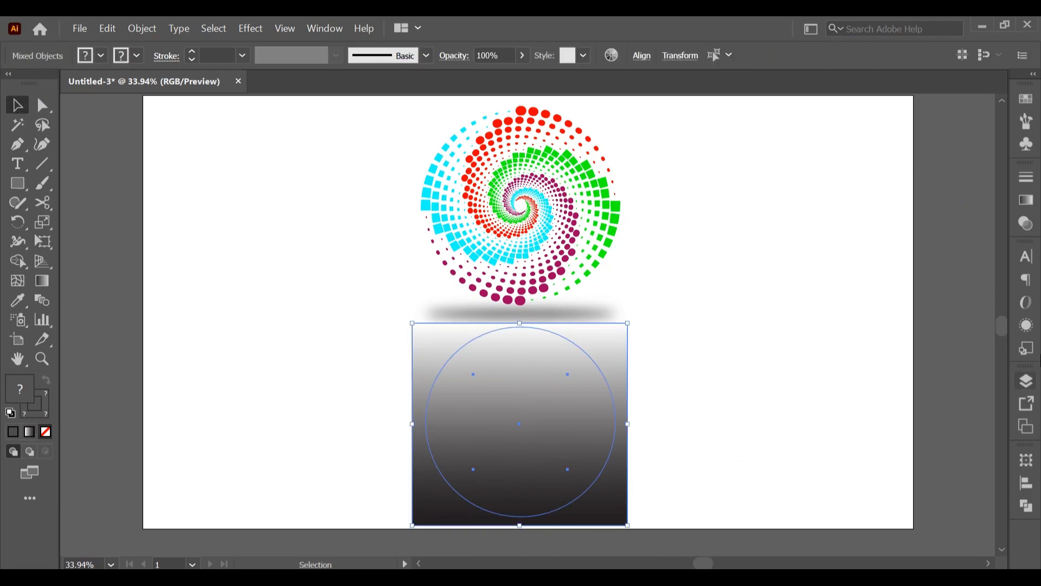
click(1028, 227)
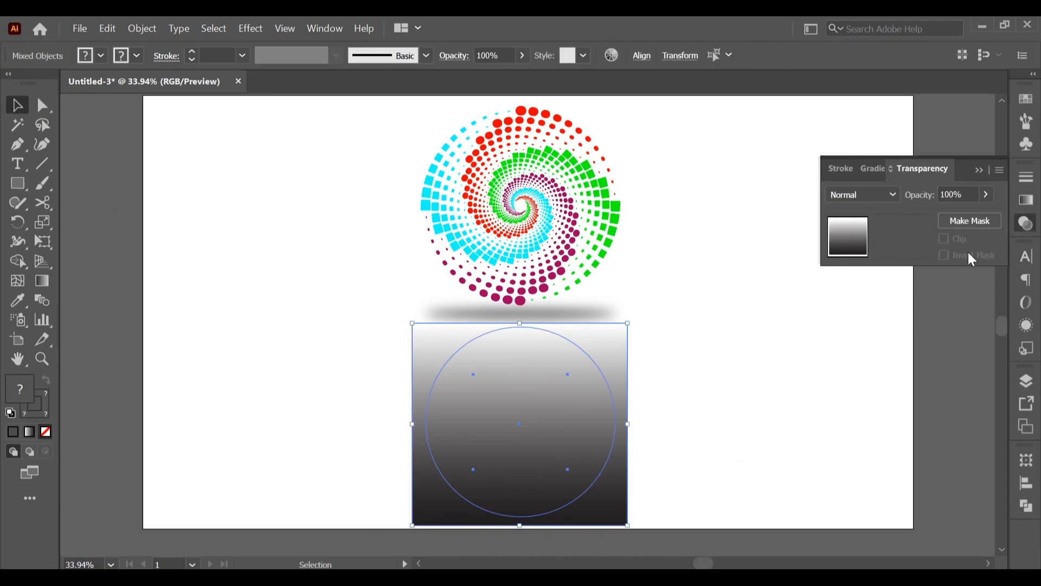
click(986, 223)
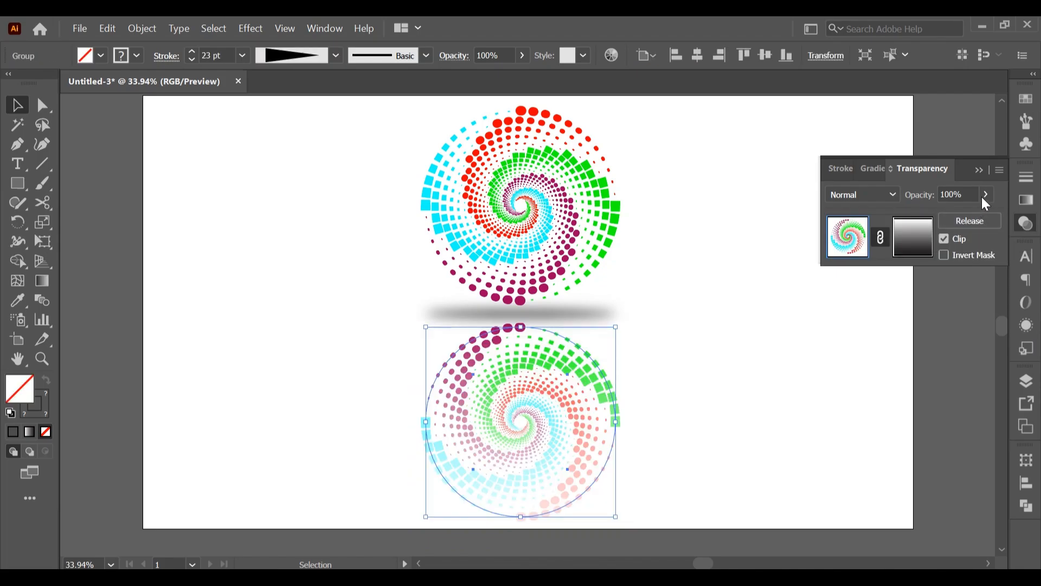
Lower the masked reflection's opacity to 62% and deselect it
click(986, 195)
drag(966, 216, 961, 217)
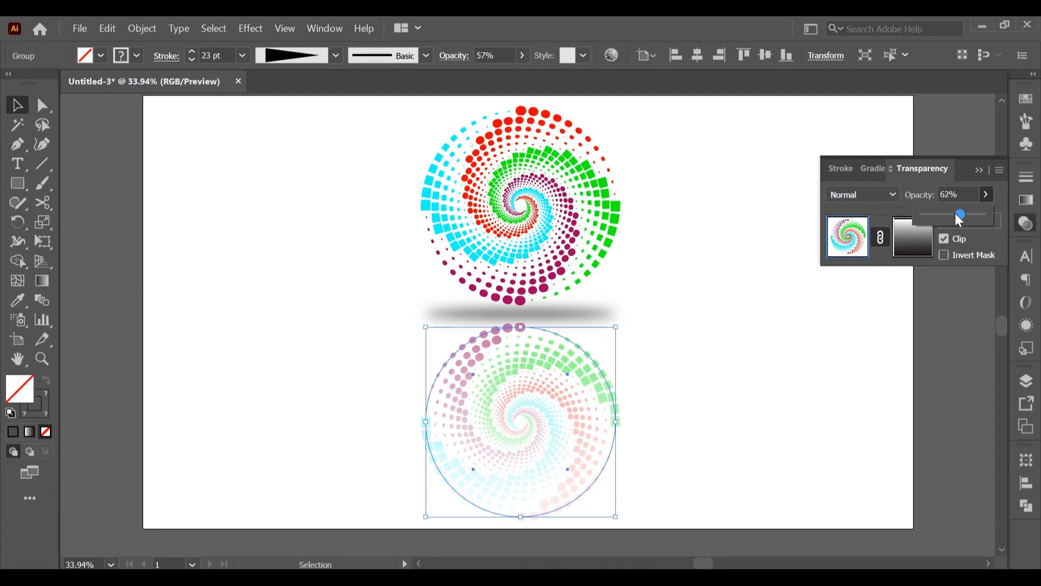
click(979, 170)
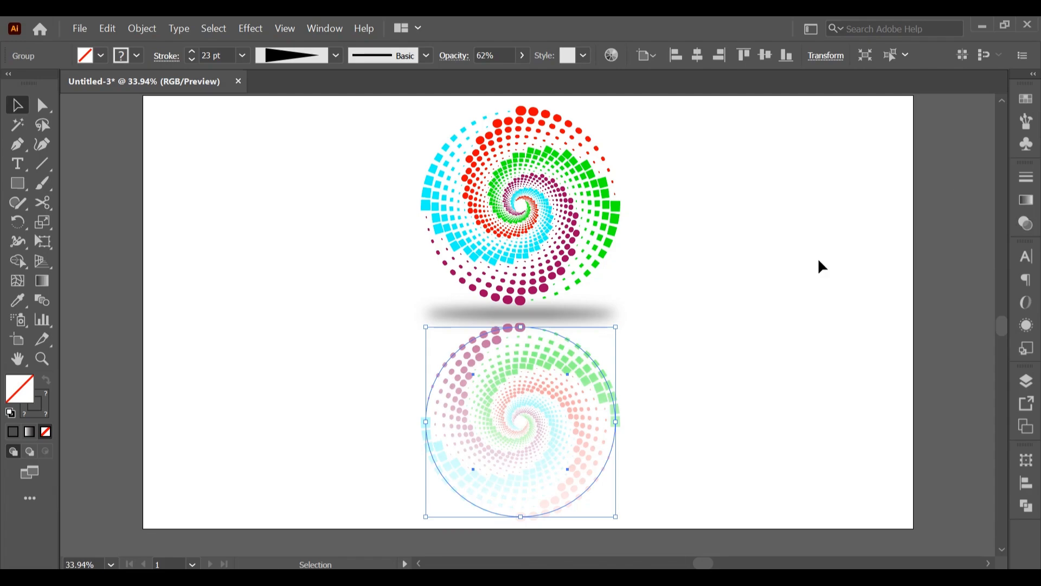
click(851, 347)
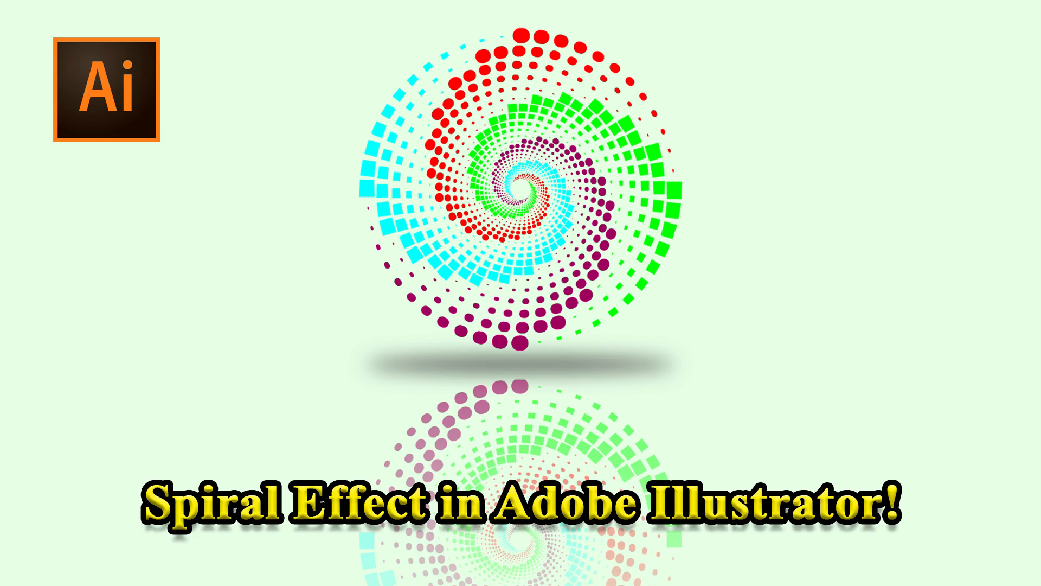